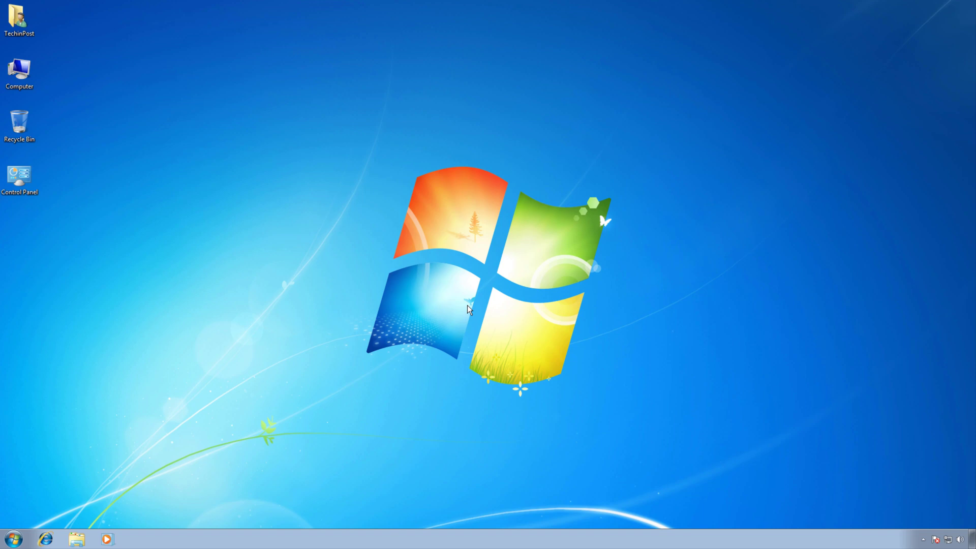
Search the computer for "troubleshoot" and open Troubleshooting.
key("super")
type("tr")
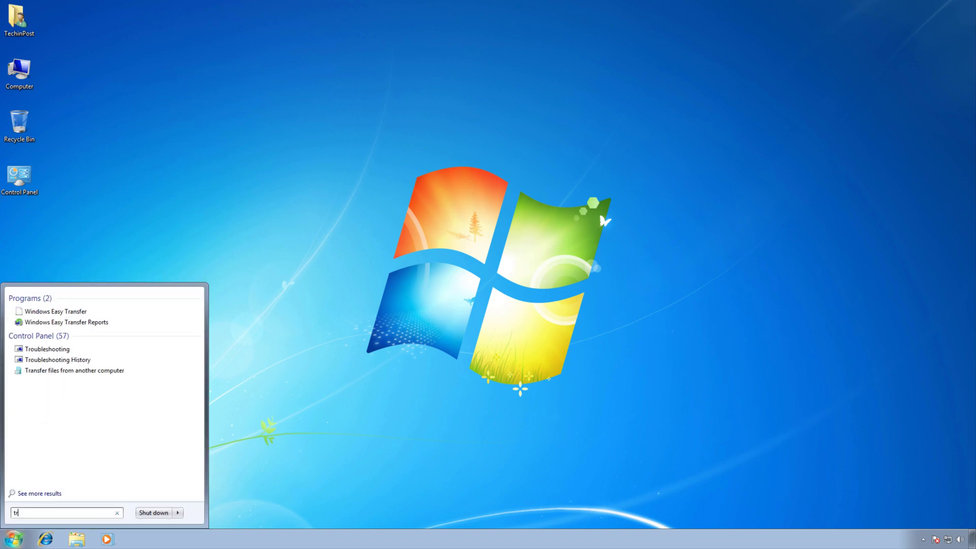
type("oublesh")
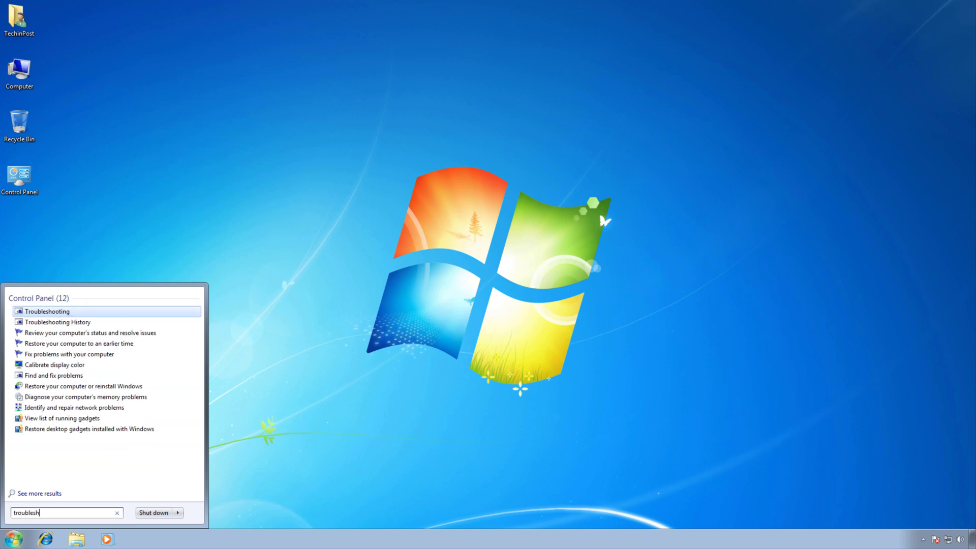
type("oot")
left_click(56, 313)
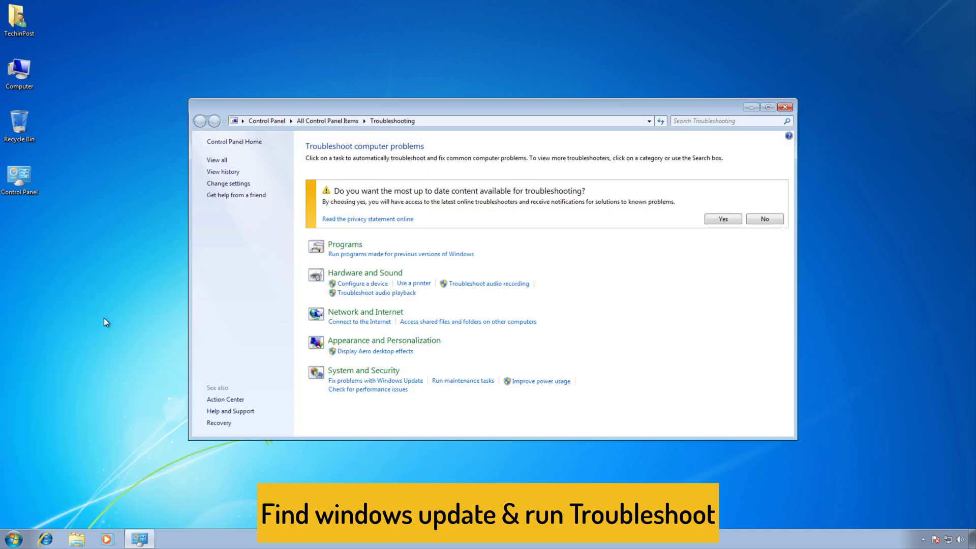
Run the troubleshooter that fixes problems with Windows Update, and close it together with the Troubleshooting window.
left_click(360, 381)
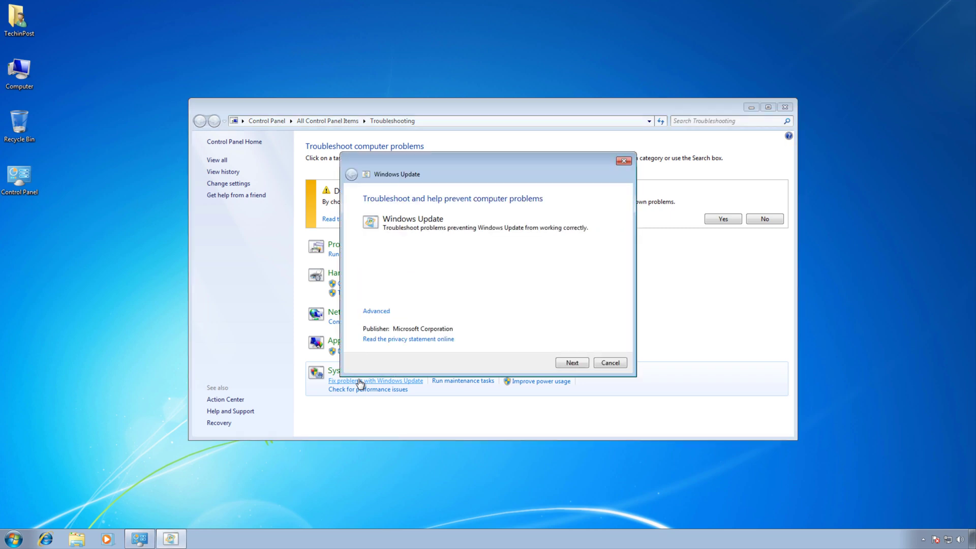
left_click(583, 363)
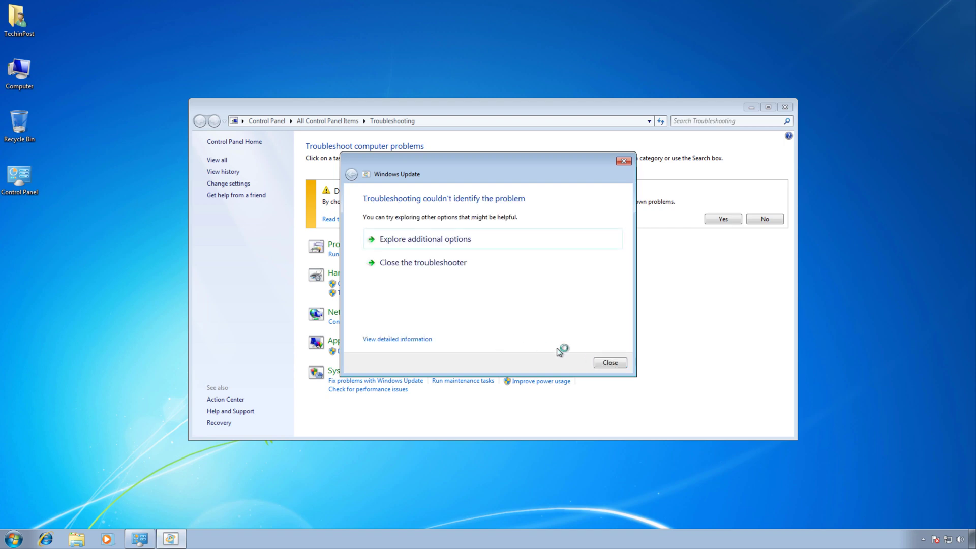
left_click(610, 363)
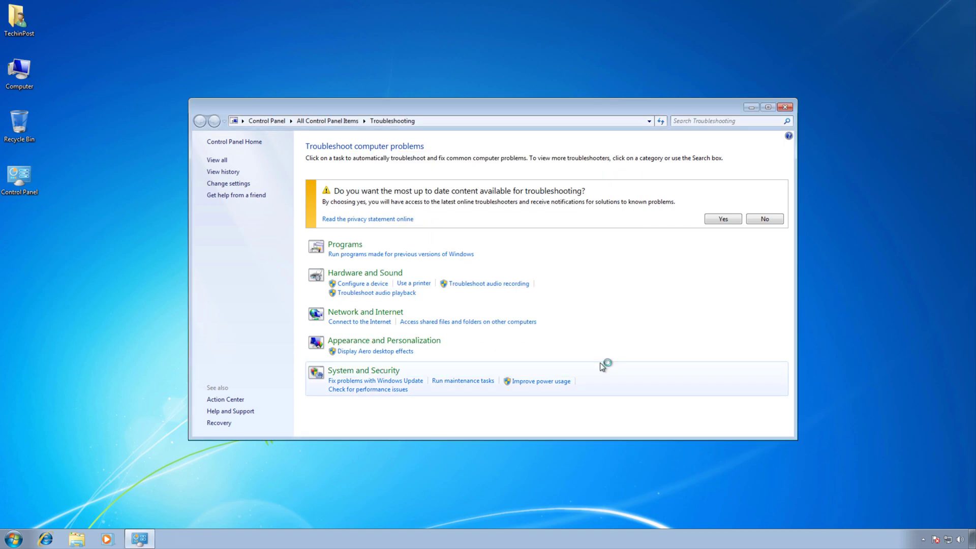
left_click(785, 108)
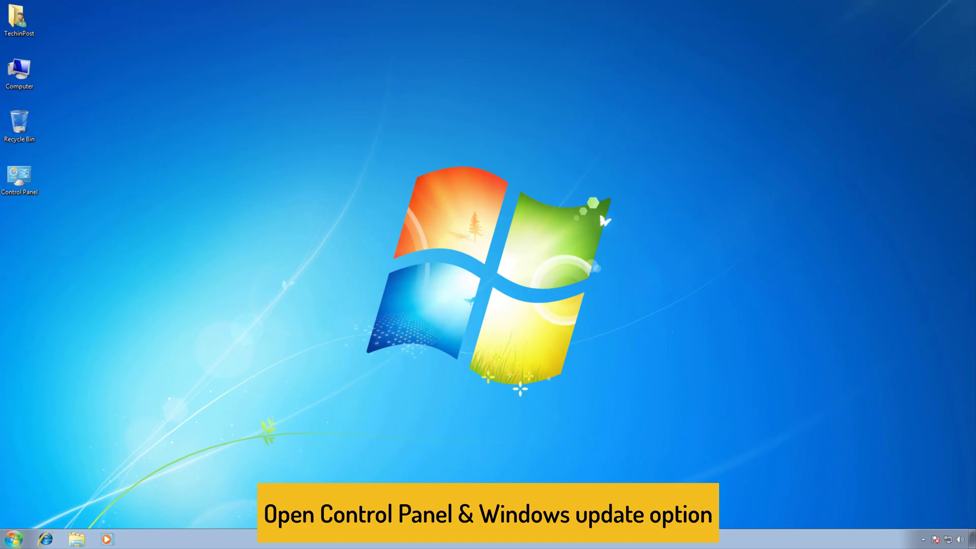
Open Control Panel and show its items as large icons.
left_click(14, 538)
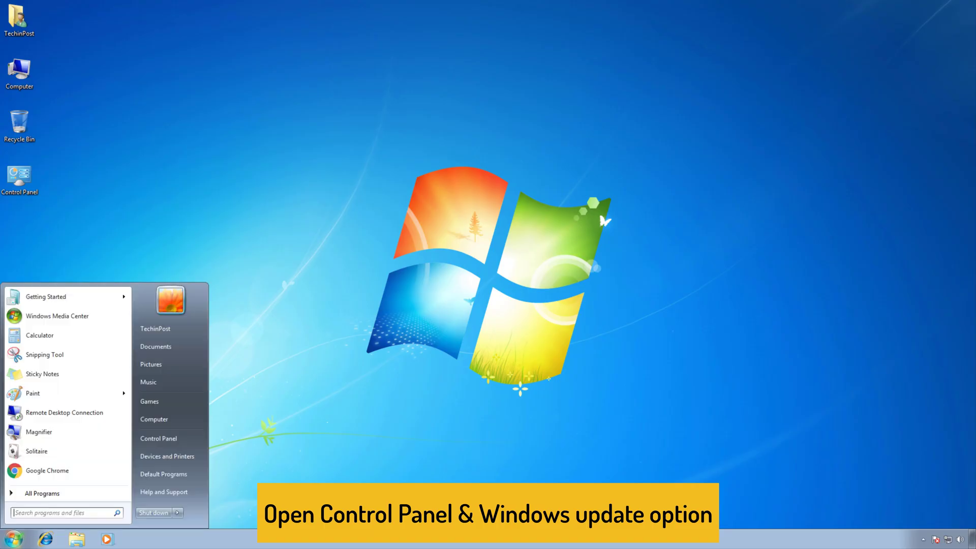
left_click(148, 438)
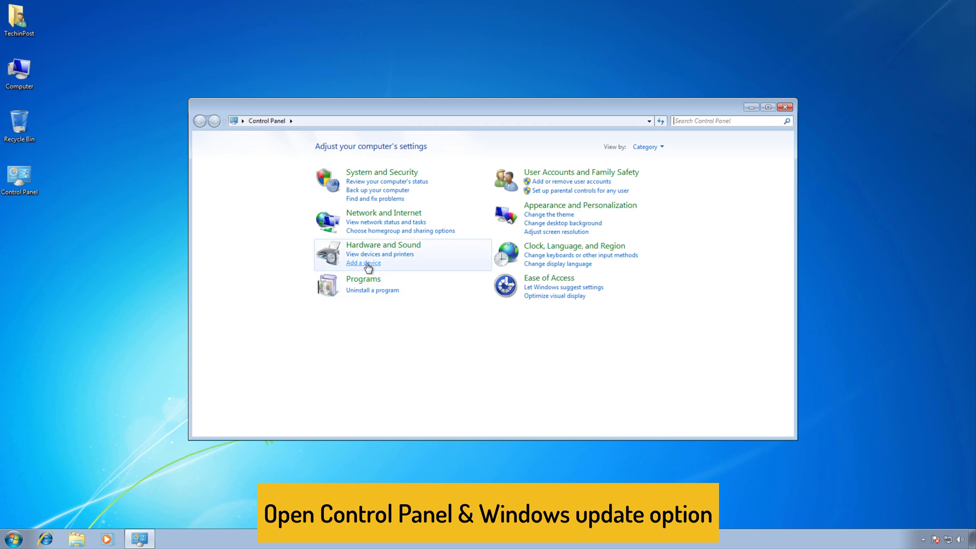
left_click(646, 147)
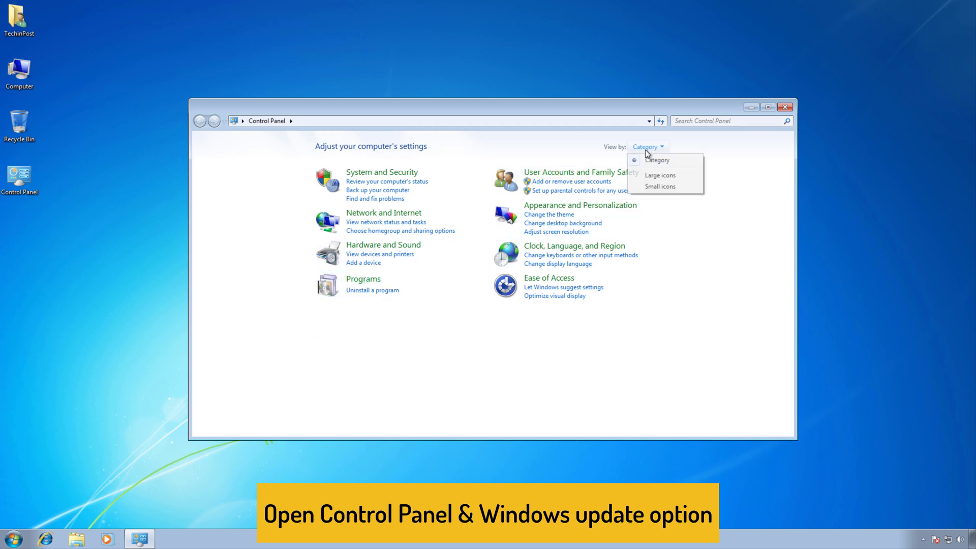
left_click(655, 175)
Open Windows Update from the Control Panel items and check for new updates.
scroll(625, 293, "down", 2)
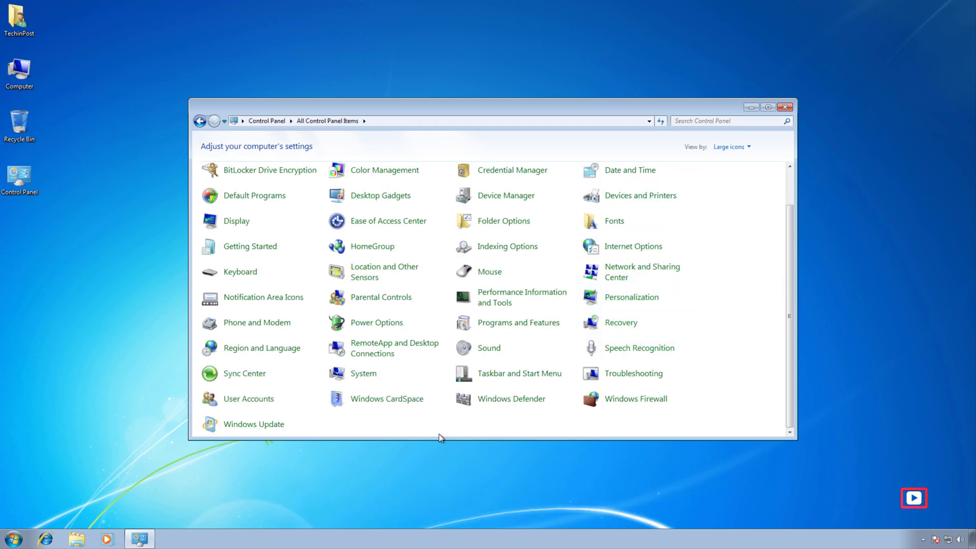
left_click(275, 428)
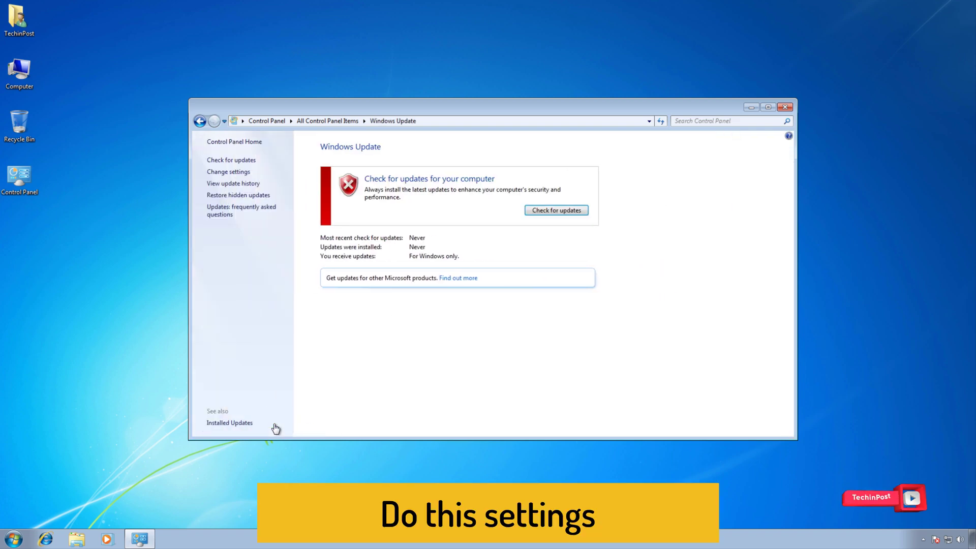
left_click(565, 211)
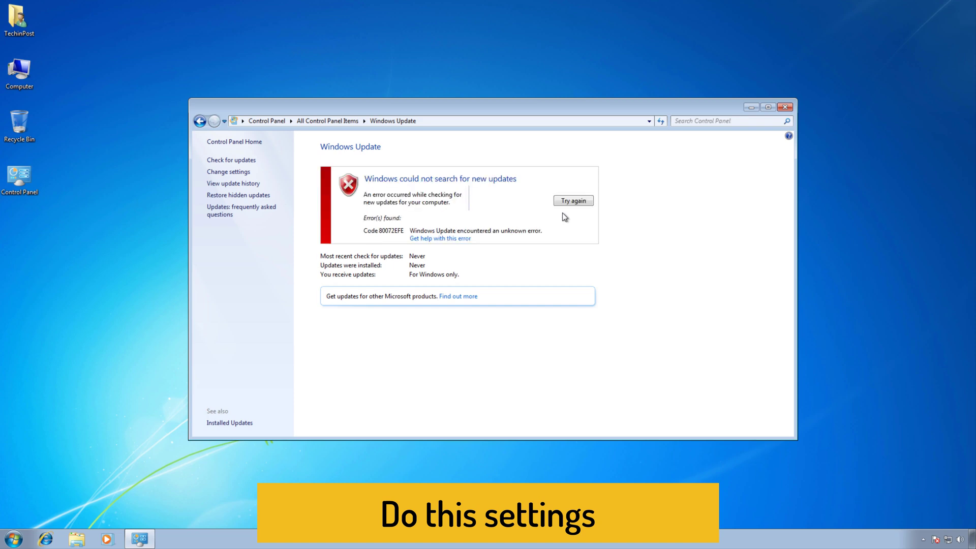
Configure Windows Update to install important updates automatically (recommended) every day, and save the settings.
left_click(236, 173)
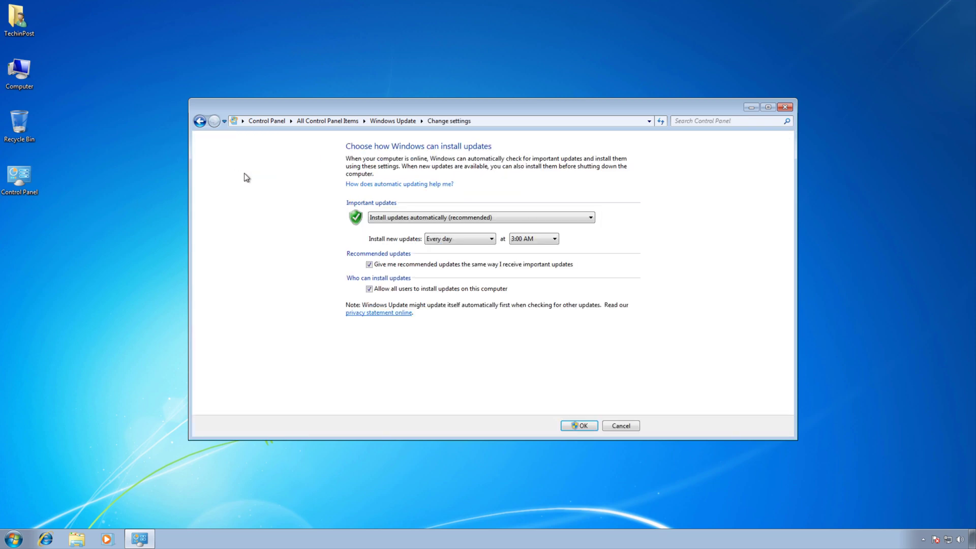
left_click(438, 218)
left_click(431, 228)
left_click(454, 240)
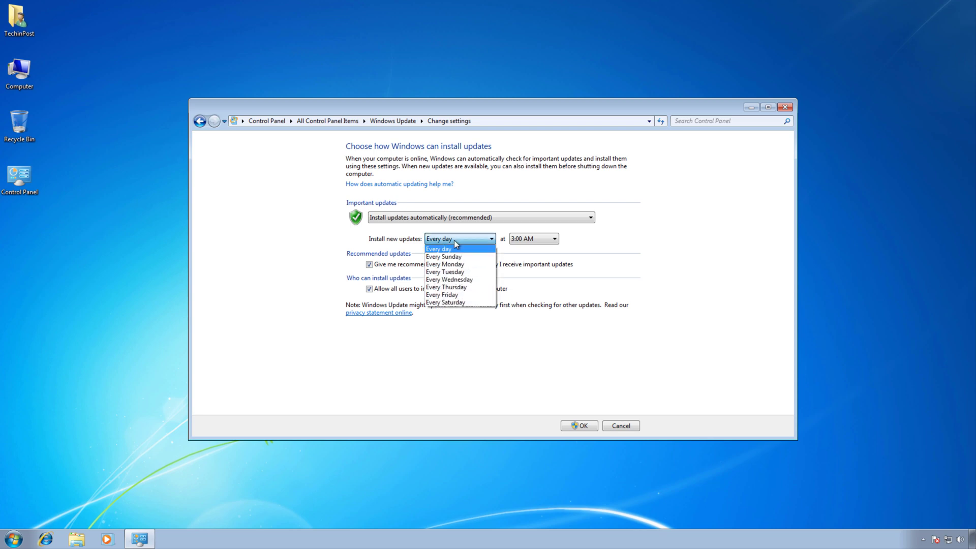
left_click(453, 239)
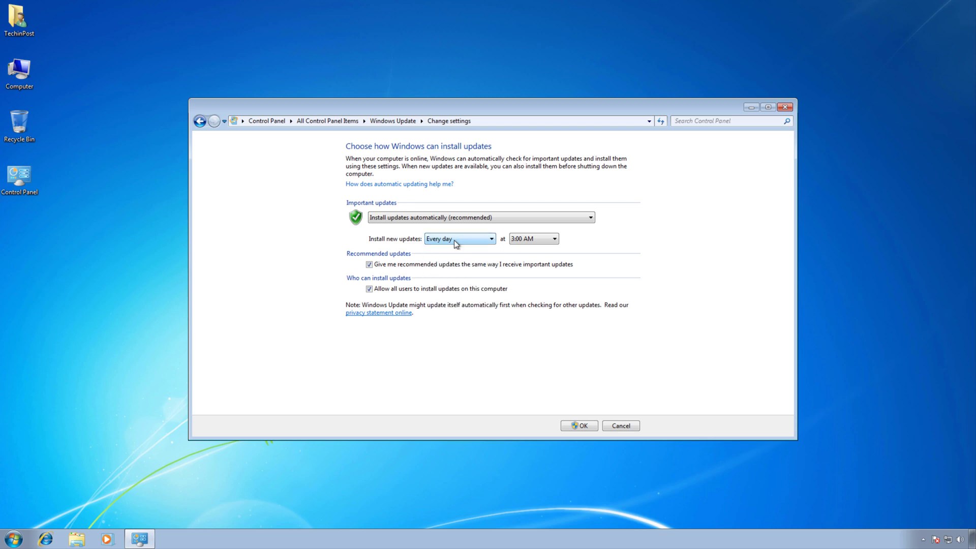
left_click(578, 426)
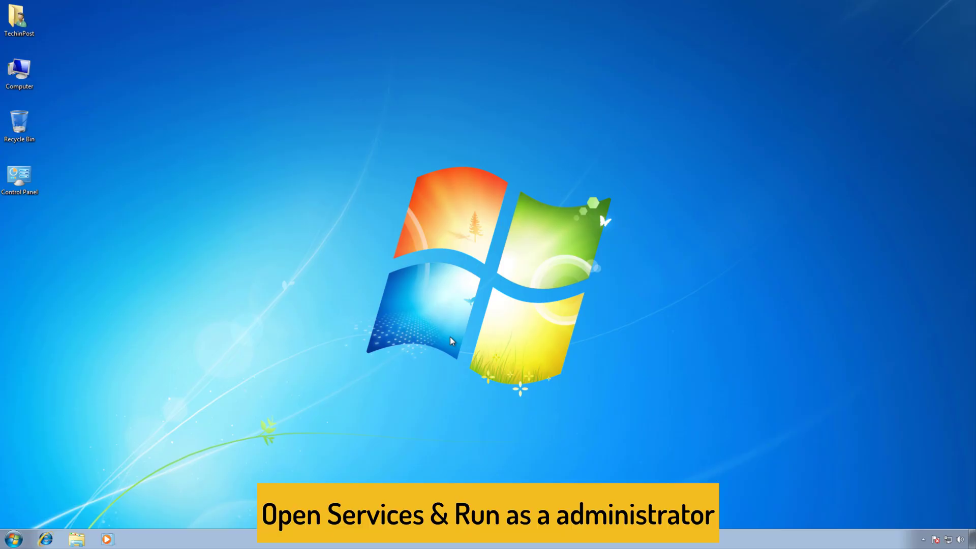
Search the computer for Services and run it as administrator.
left_click(14, 539)
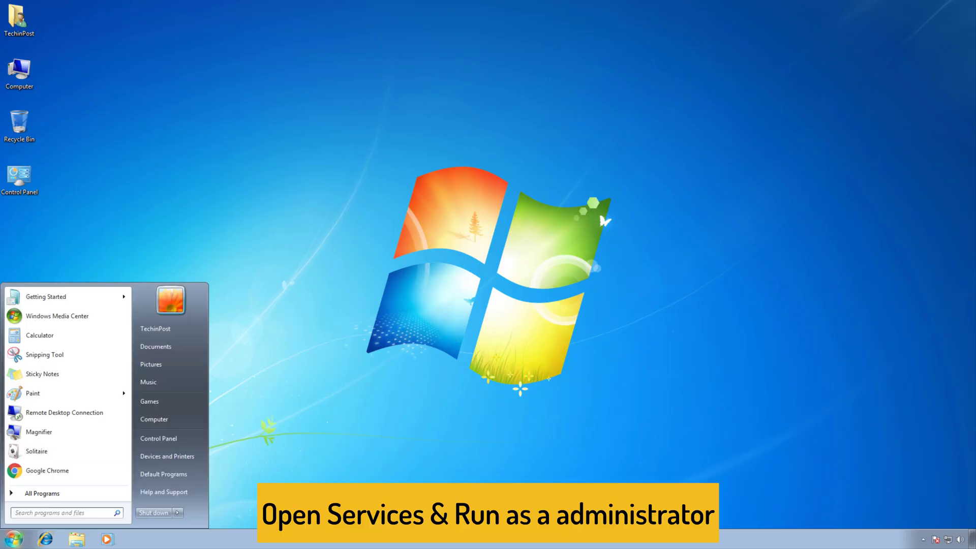
type("ser")
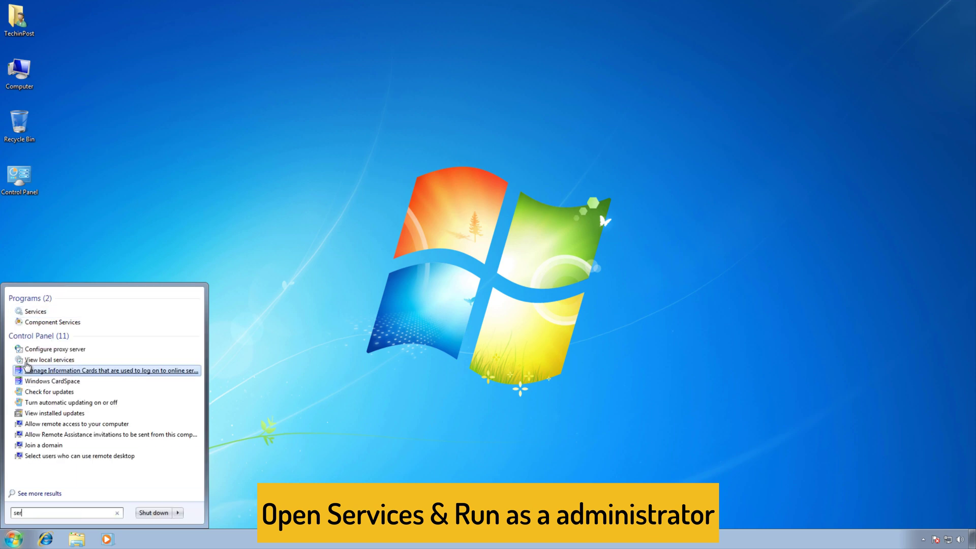
right_click(33, 312)
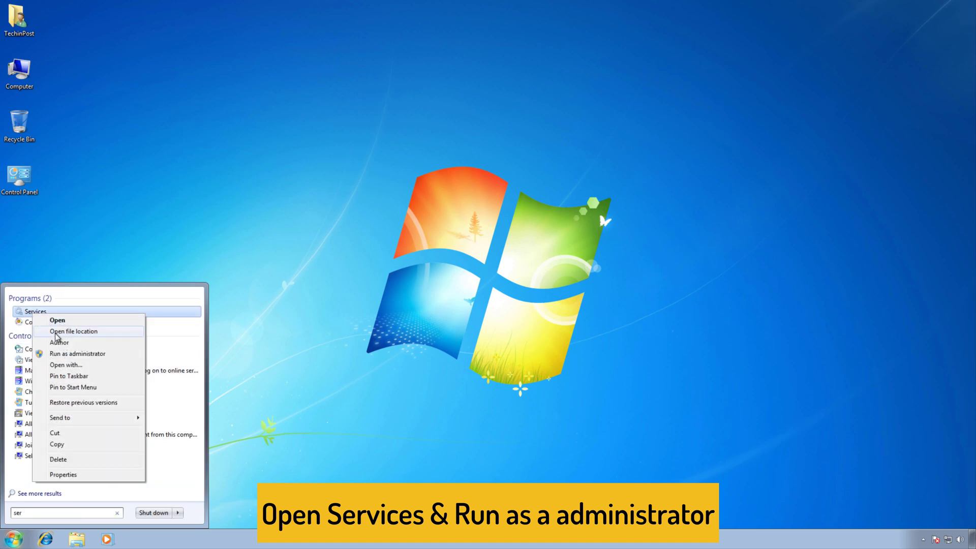
left_click(60, 354)
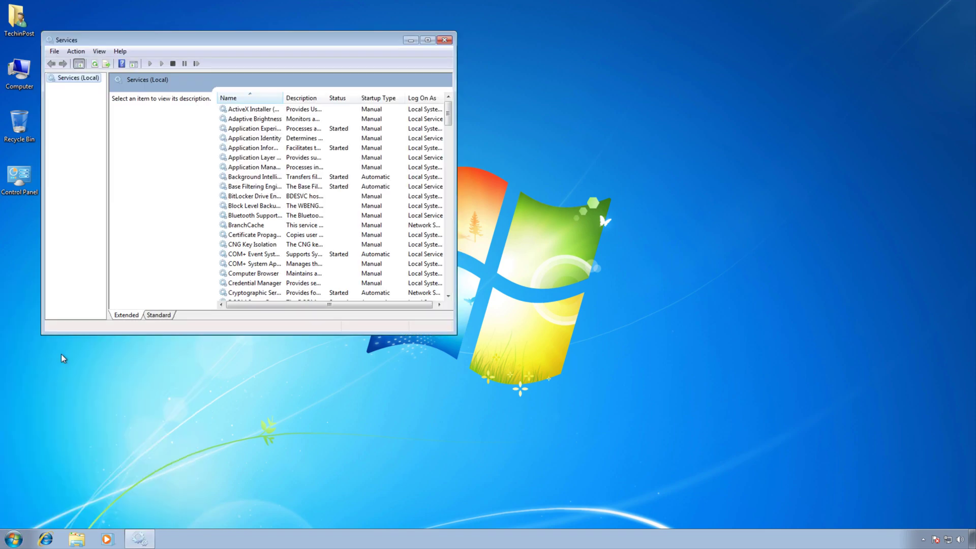
Find the Windows Update service in the list of local services and open its properties.
left_click(279, 254)
key("w")
key("Down")
key("Down")
key("Down")
key("Down")
key("Down")
key("Down")
key("Down")
key("Down")
key("Down")
key("Down")
key("Down")
key("Down")
key("Down")
key("Down")
key("Down")
key("Down")
key("Down")
key("Down")
key("Down")
key("Down")
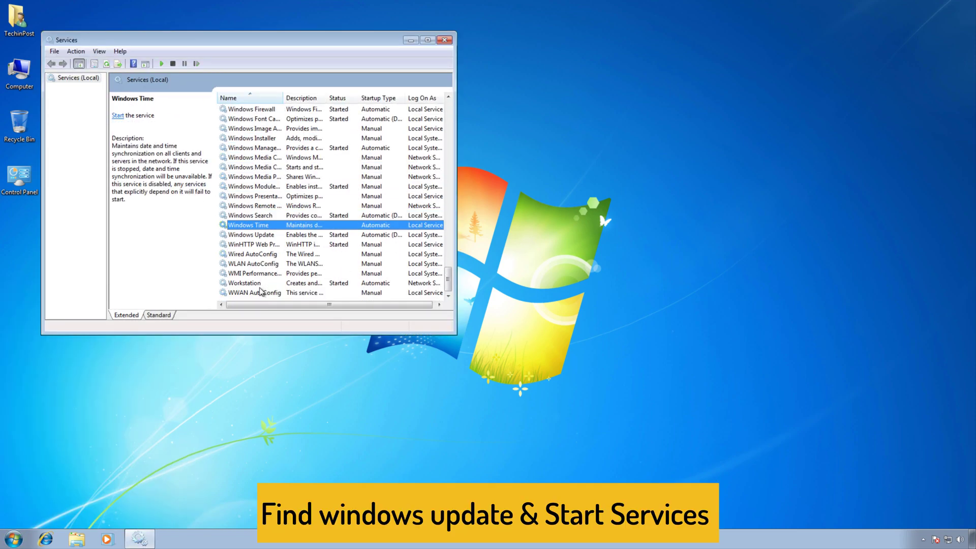
double_click(260, 236)
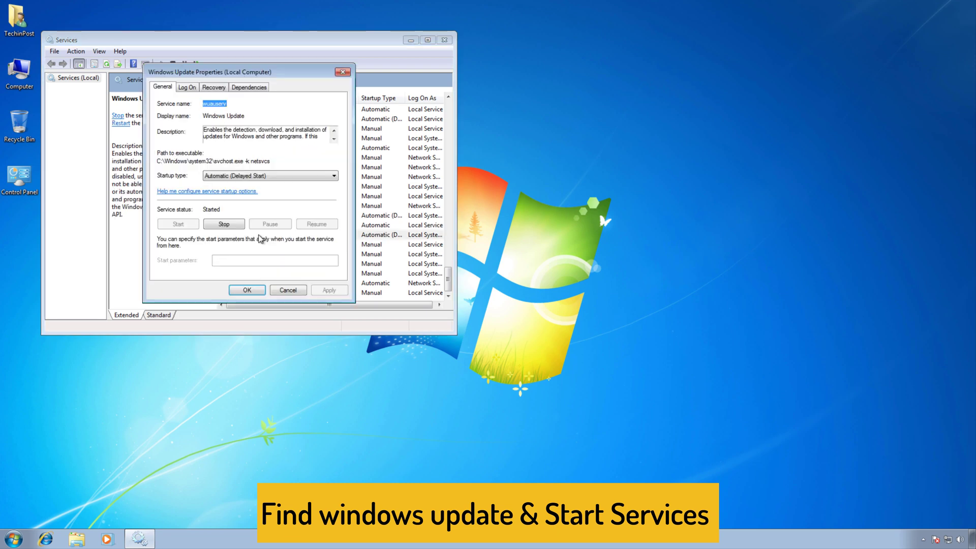
Stop the Windows Update service, set its startup type to Automatic, and start it again.
left_click(235, 224)
left_click(244, 175)
left_click(226, 192)
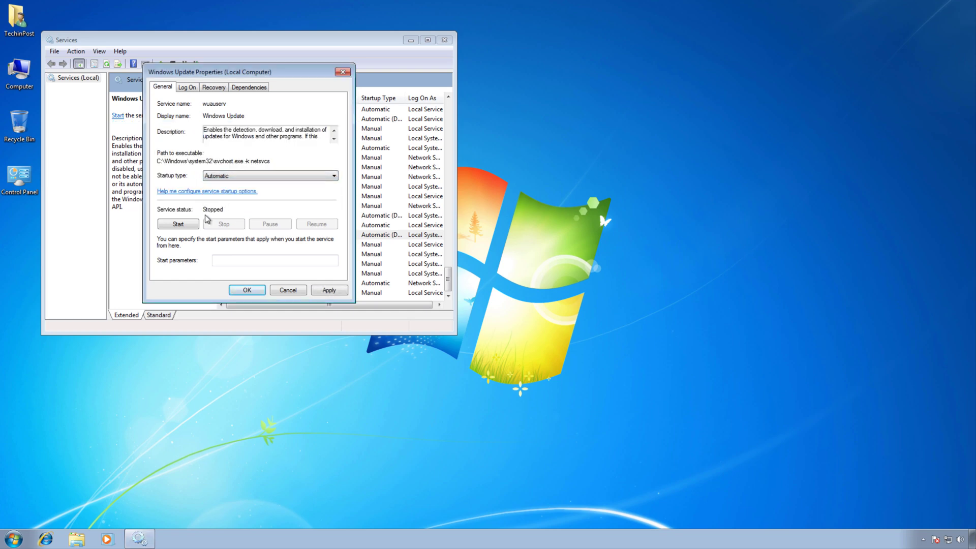
left_click(189, 225)
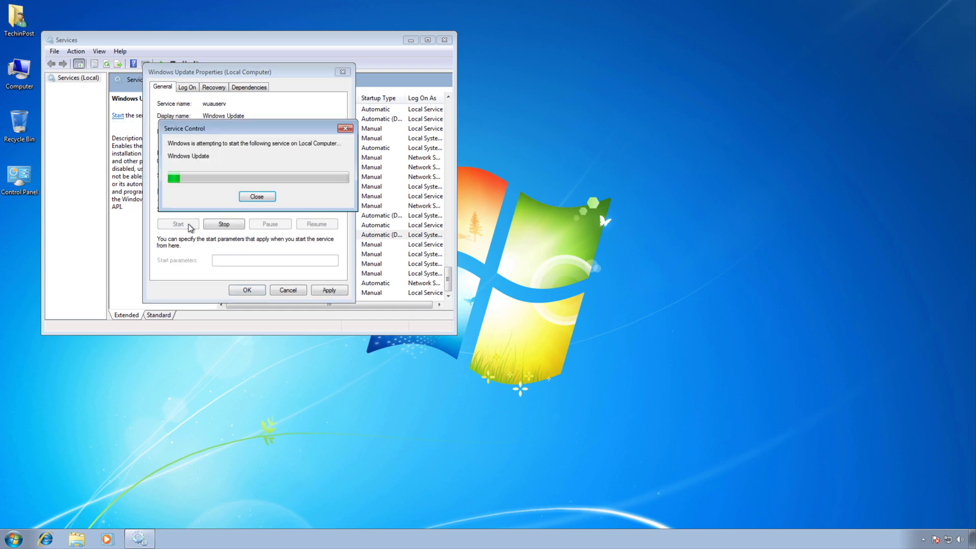
Set the Windows Update service's first-failure recovery action to Restart the Service, and apply and close its properties.
left_click(186, 90)
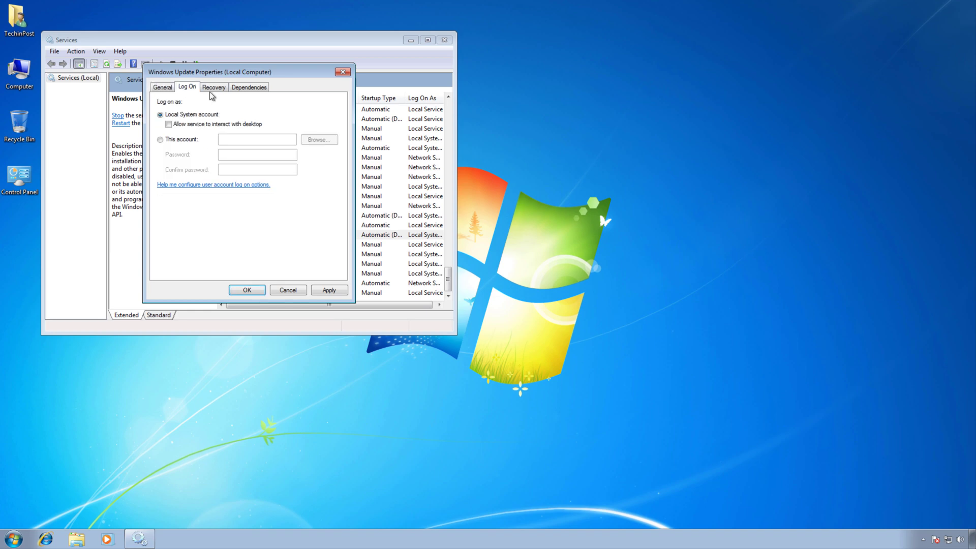
left_click(217, 89)
left_click(255, 124)
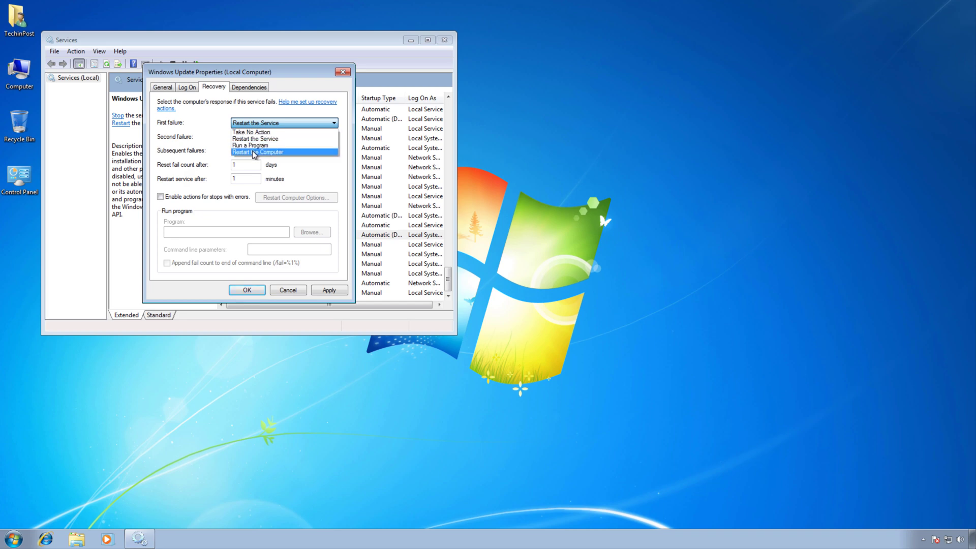
left_click(250, 138)
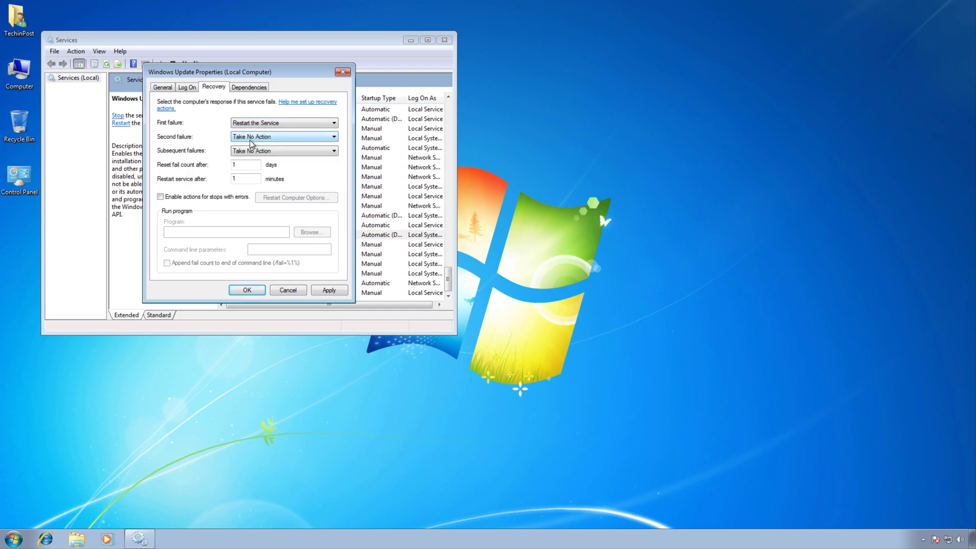
left_click(330, 290)
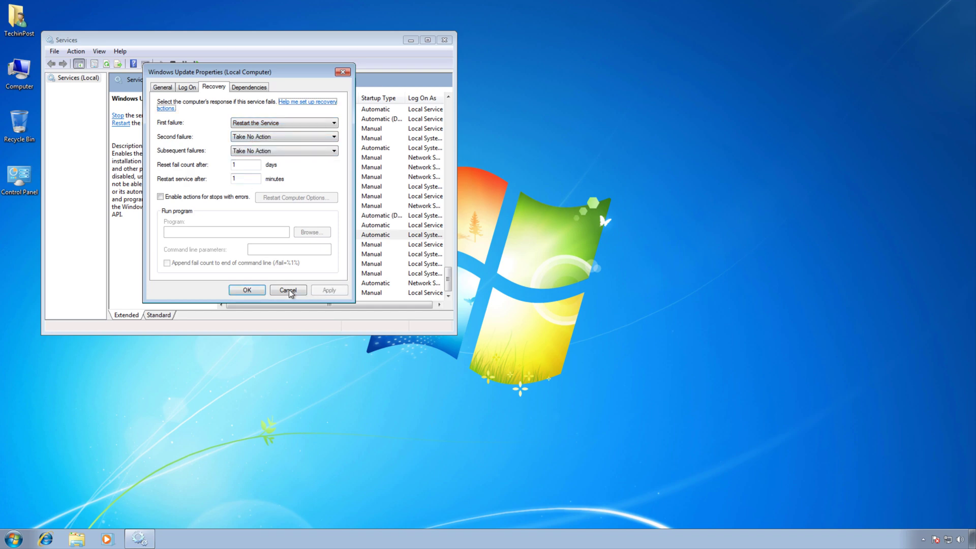
left_click(262, 291)
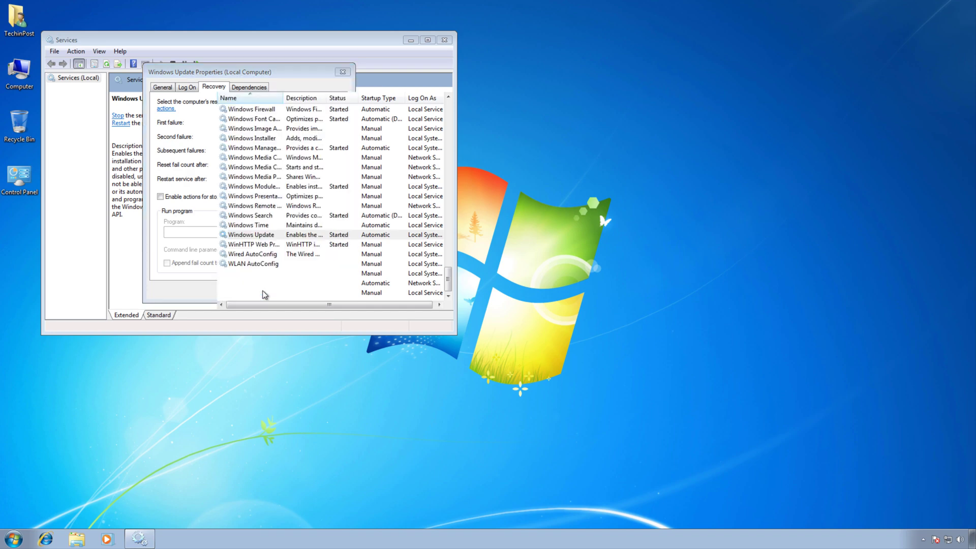
Open the properties of the Background Intelligent Transfer Service, and stop and restart the service.
left_click(266, 243)
key("b")
key("b")
key("b")
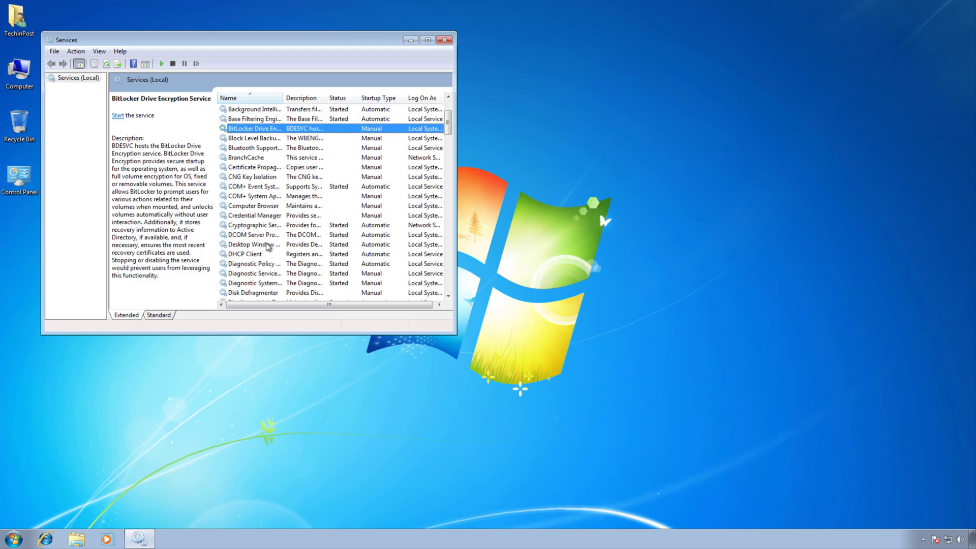
left_click_drag(283, 98, 327, 98)
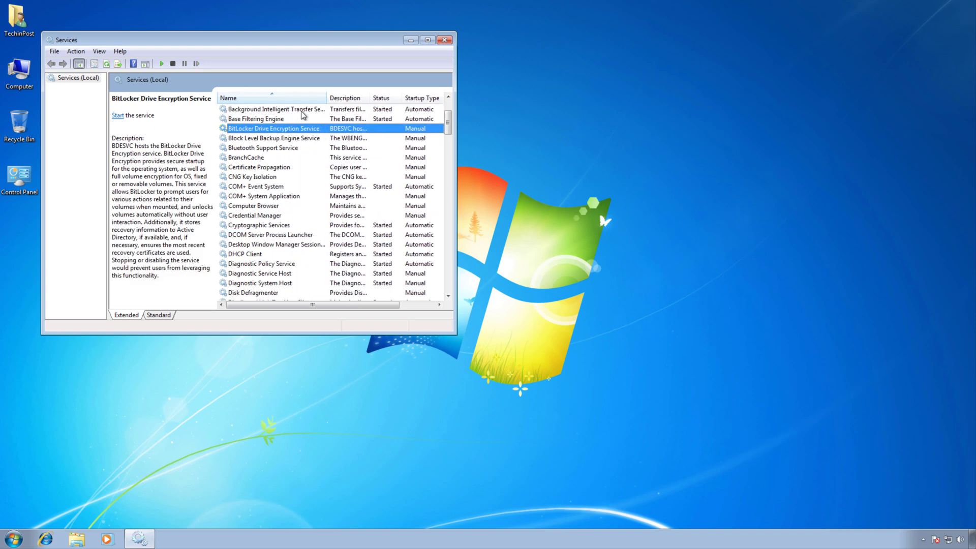
double_click(300, 109)
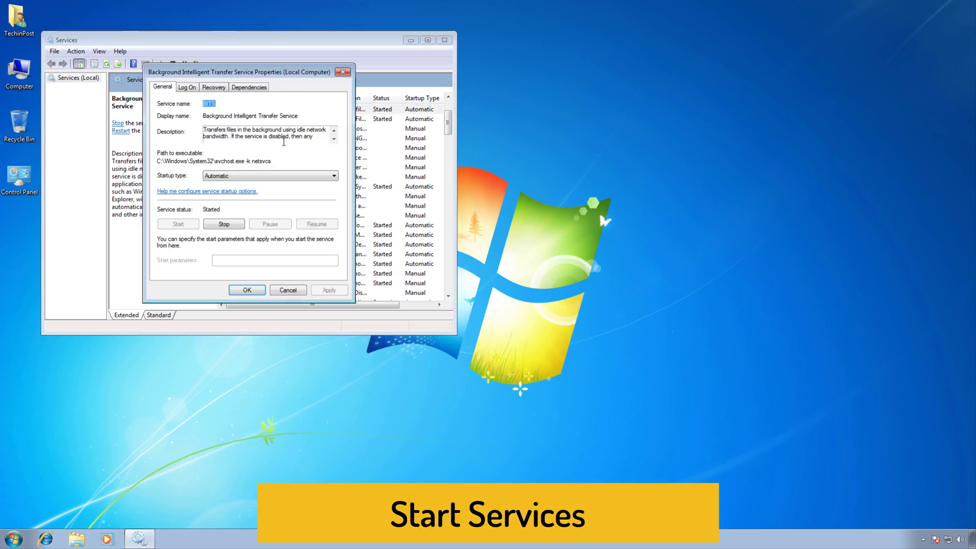
left_click(225, 226)
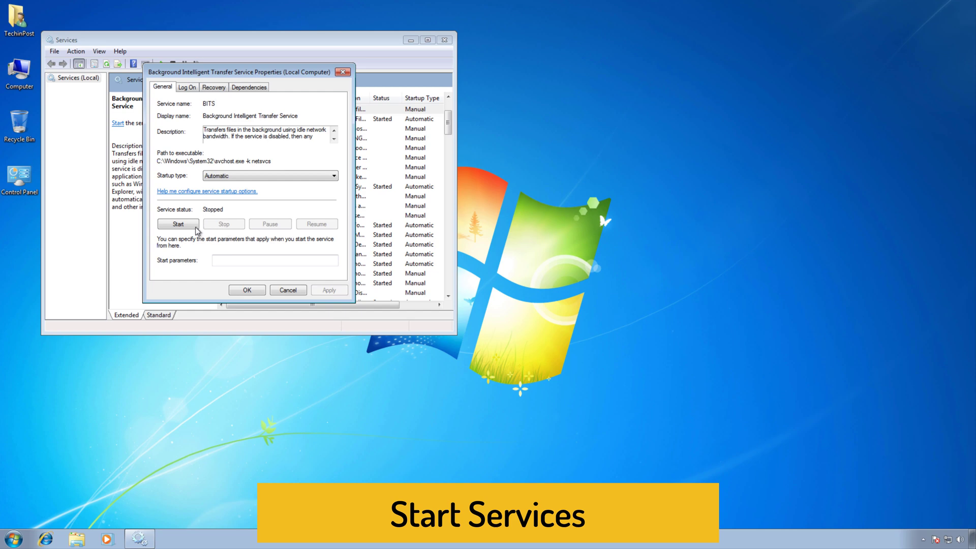
left_click(186, 229)
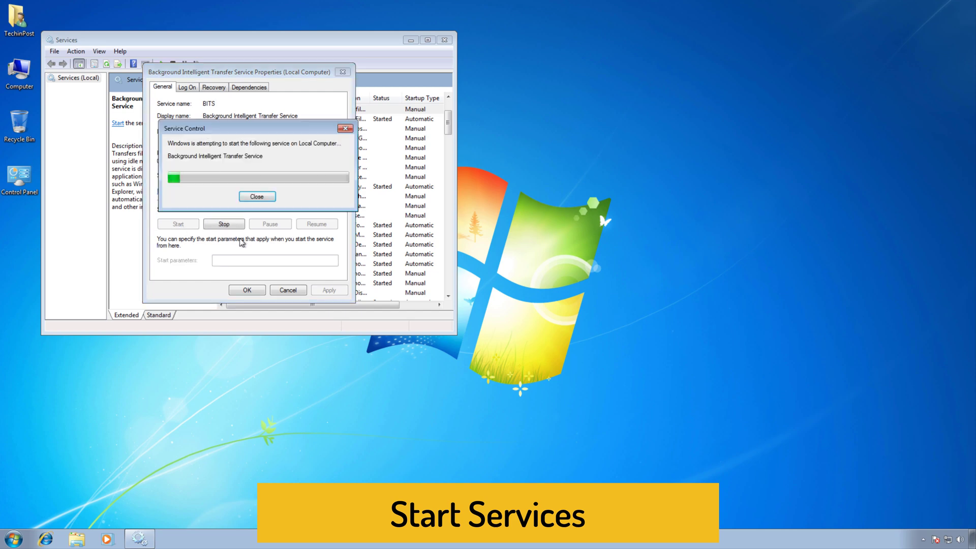
Close the Background Intelligent Transfer Service properties and the Services window.
left_click(257, 290)
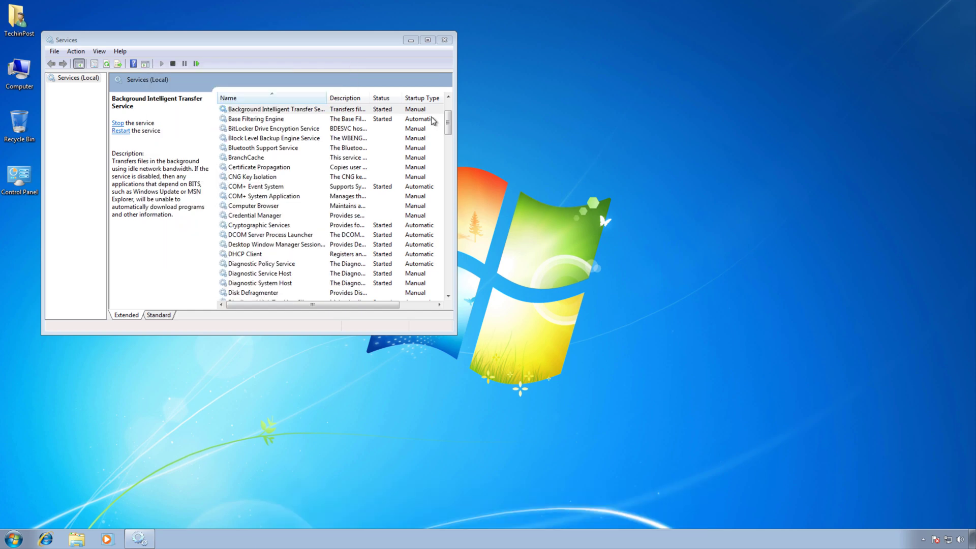
left_click(444, 41)
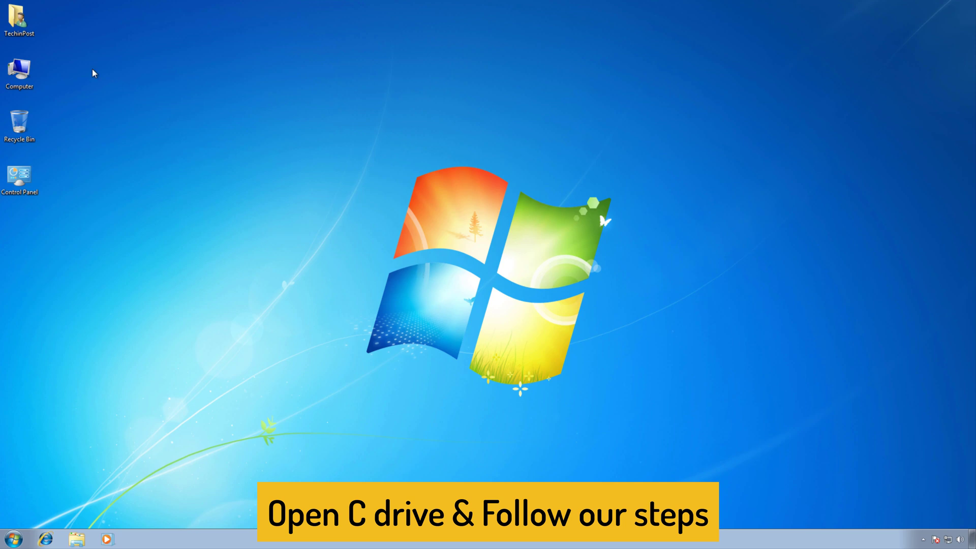
Open the SoftwareDistribution folder inside the Windows folder on Local Disk (C:).
double_click(31, 73)
double_click(376, 181)
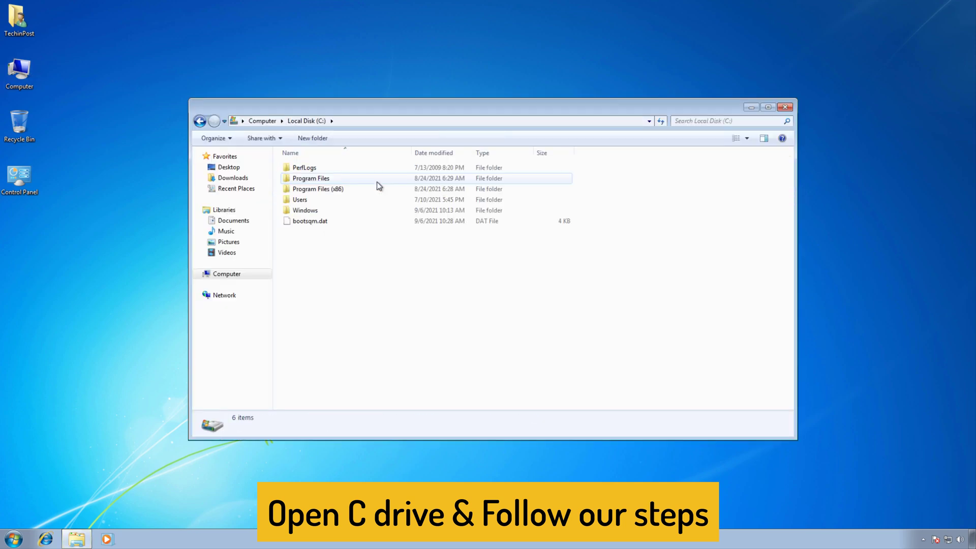
double_click(349, 211)
key("s")
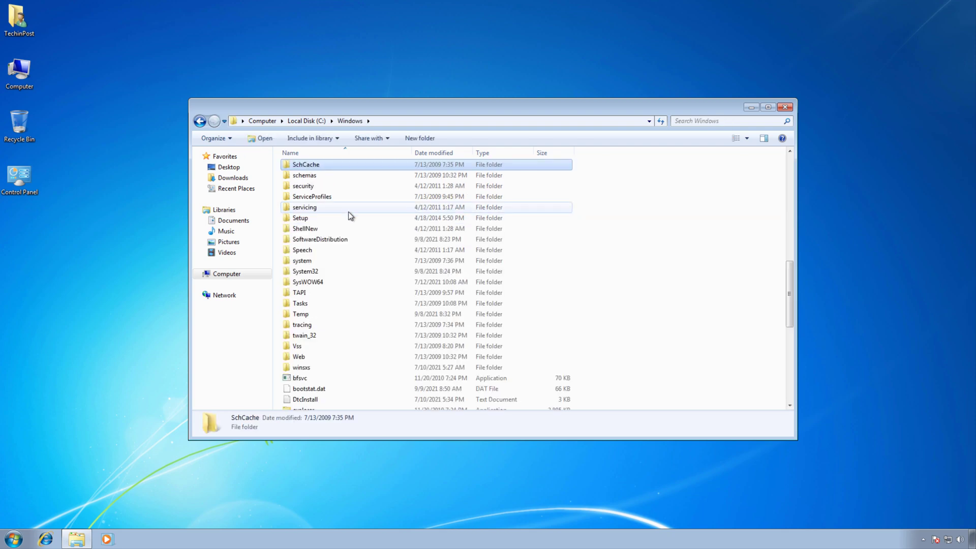
double_click(342, 242)
Move all SoftwareDistribution contents to the Recycle Bin, skipping all items in use, and close the folder window.
left_click_drag(322, 259, 318, 157)
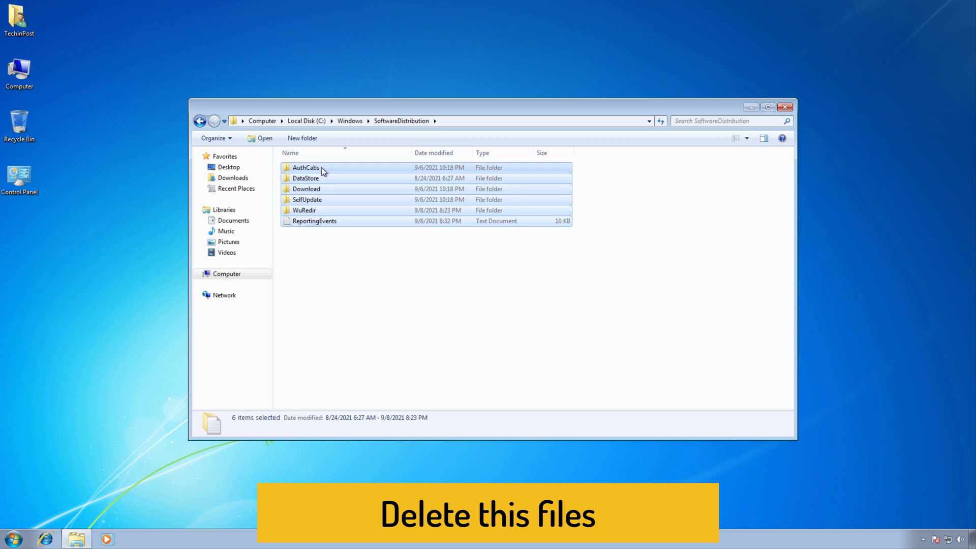
right_click(322, 166)
left_click(337, 254)
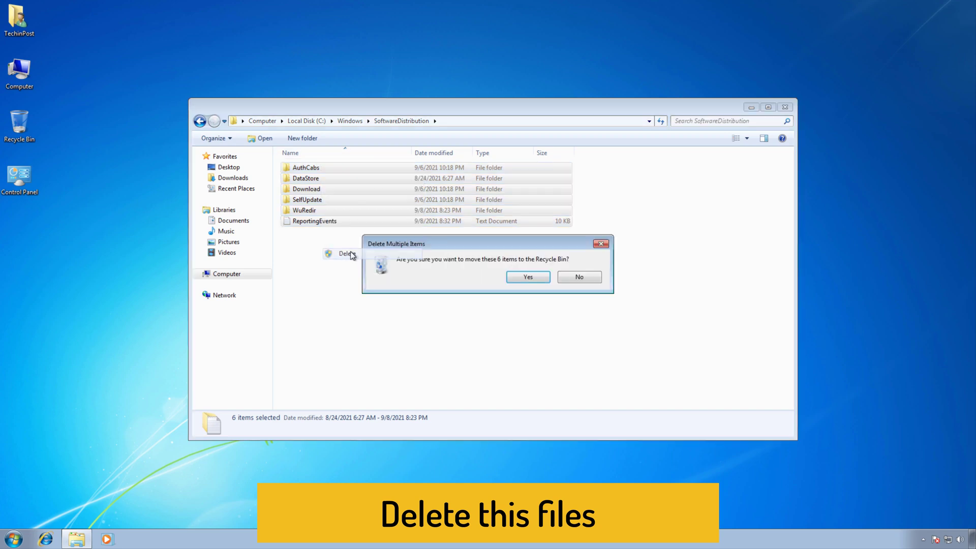
left_click(538, 278)
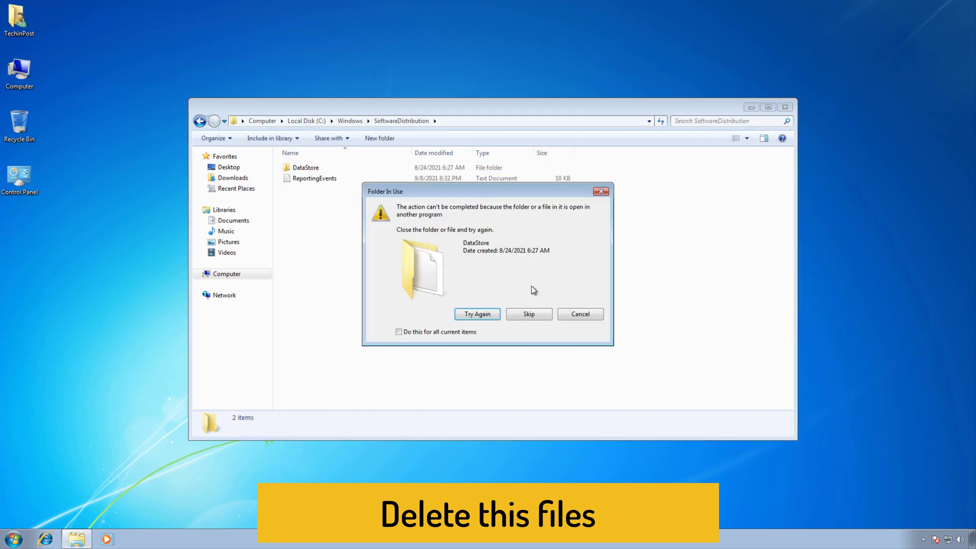
left_click(471, 336)
left_click(522, 318)
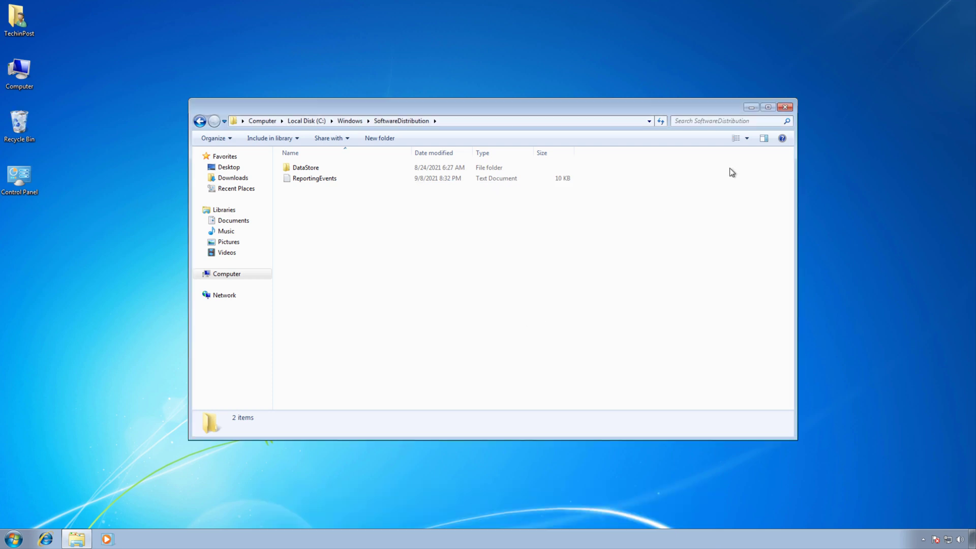
left_click(783, 108)
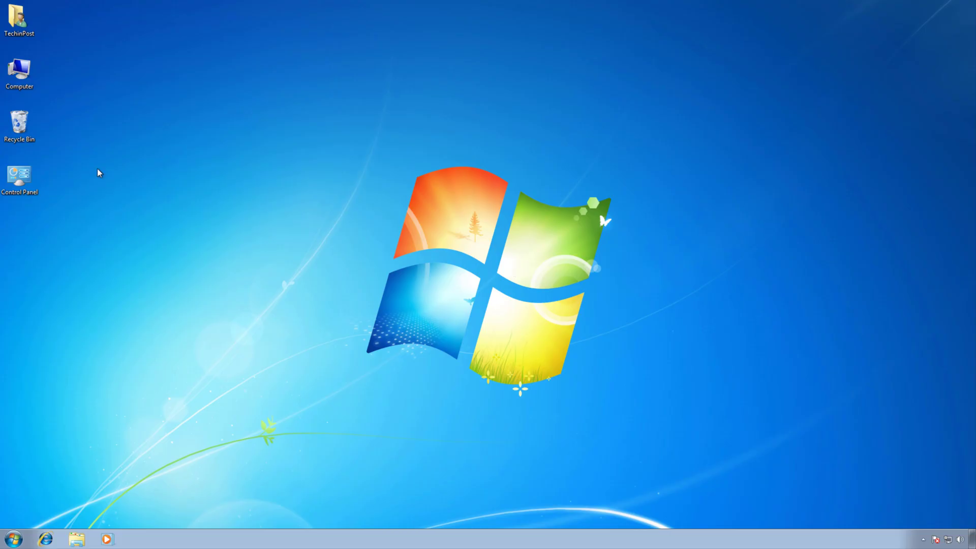
Empty the Recycle Bin and confirm the permanent deletion.
right_click(27, 125)
left_click(61, 142)
left_click(528, 277)
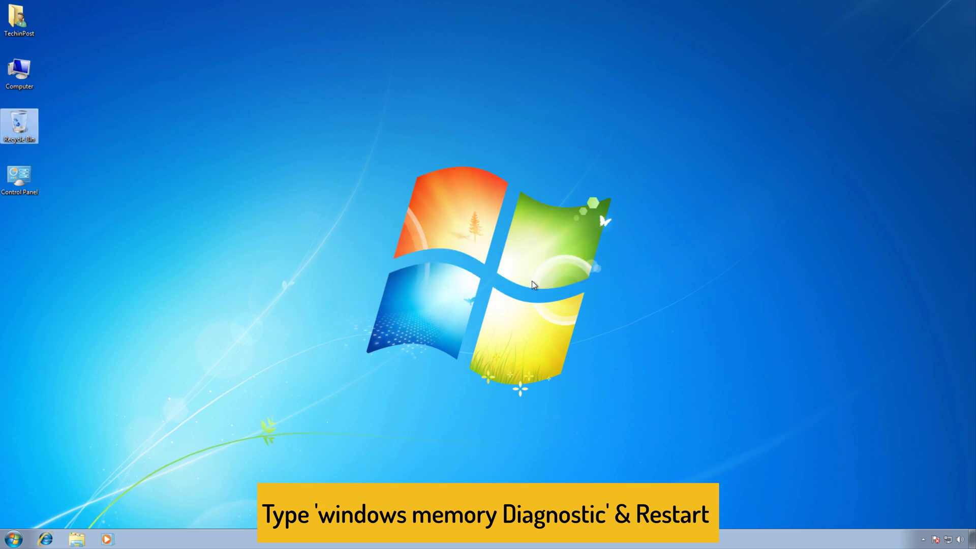
left_click(532, 281)
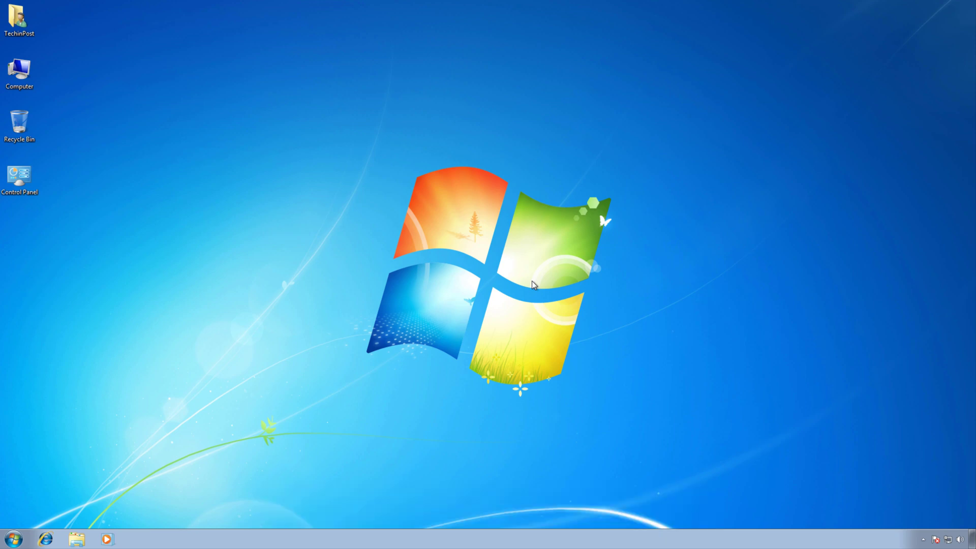
Find and open Windows Memory Diagnostic, and choose to restart now and check for memory problems.
key("super")
type("r")
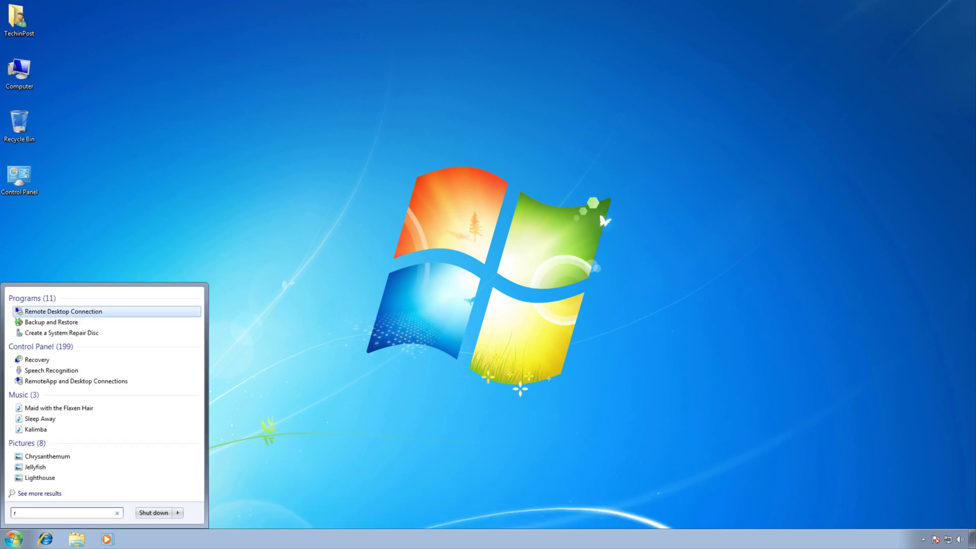
key("BackSpace")
type("windwo")
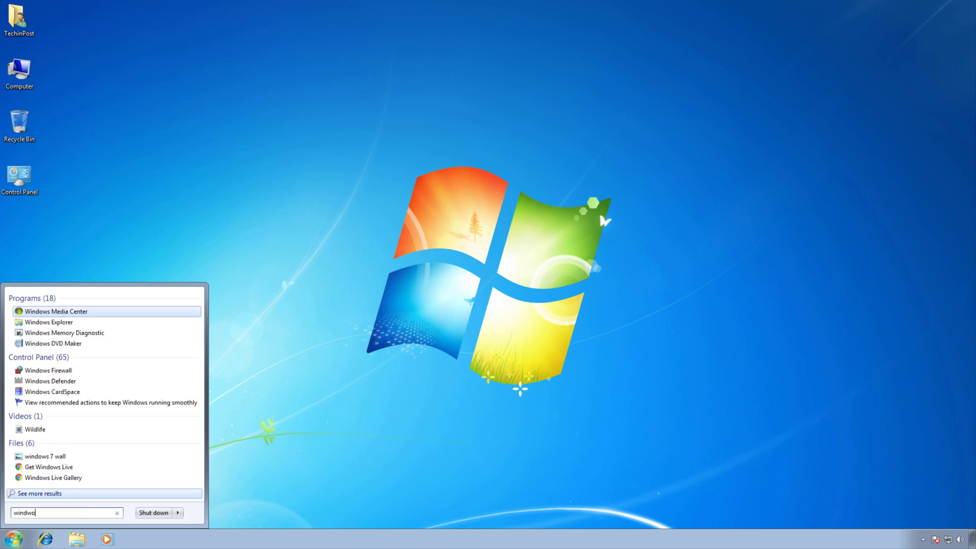
type("s mem")
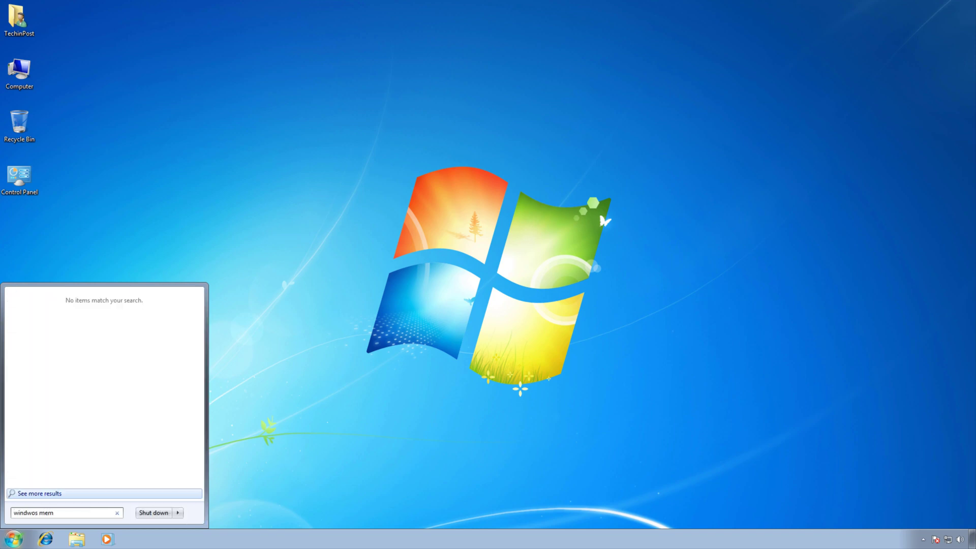
key("BackSpace")
key("BackSpace")
key("BackSpace")
key("BackSpace")
key("BackSpace")
key("BackSpace")
key("BackSpace")
type("ows me")
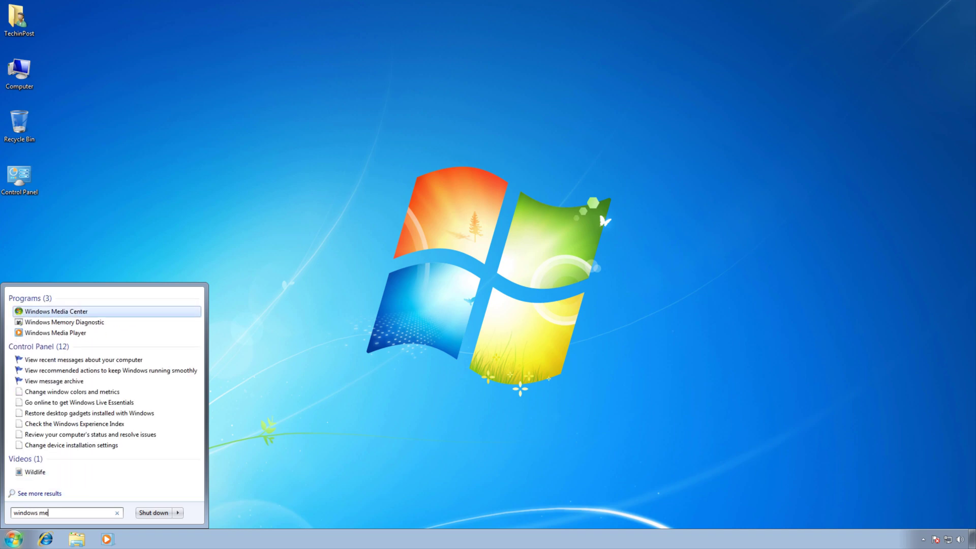
left_click(72, 322)
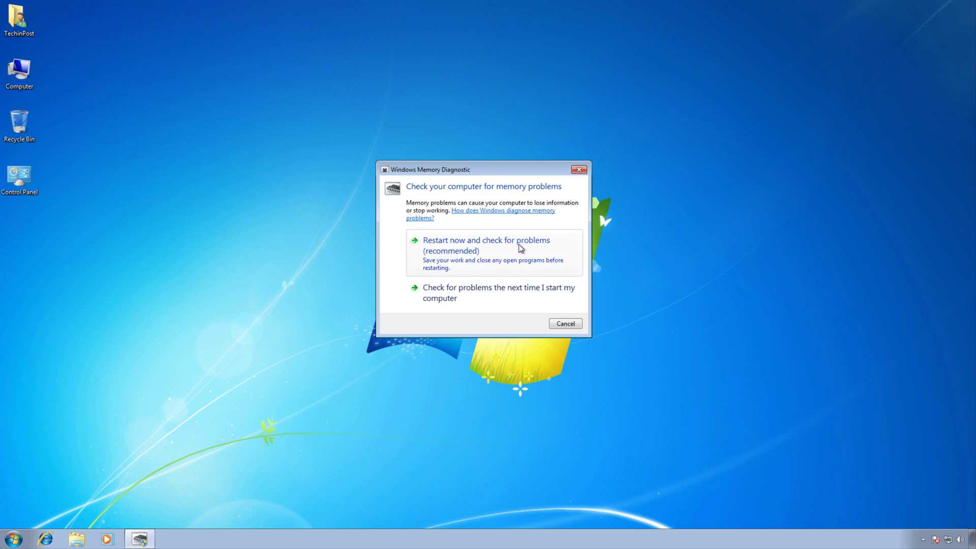
left_click(520, 248)
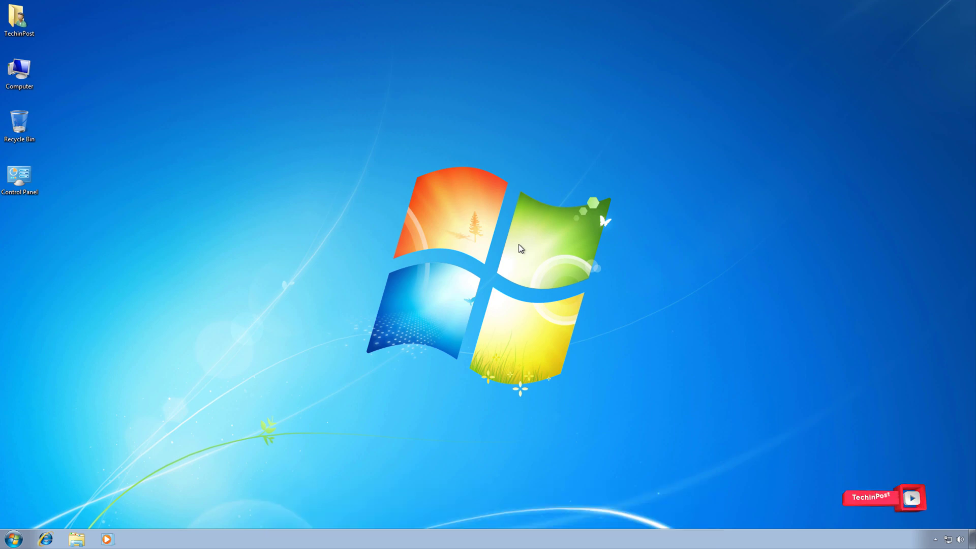
key("super")
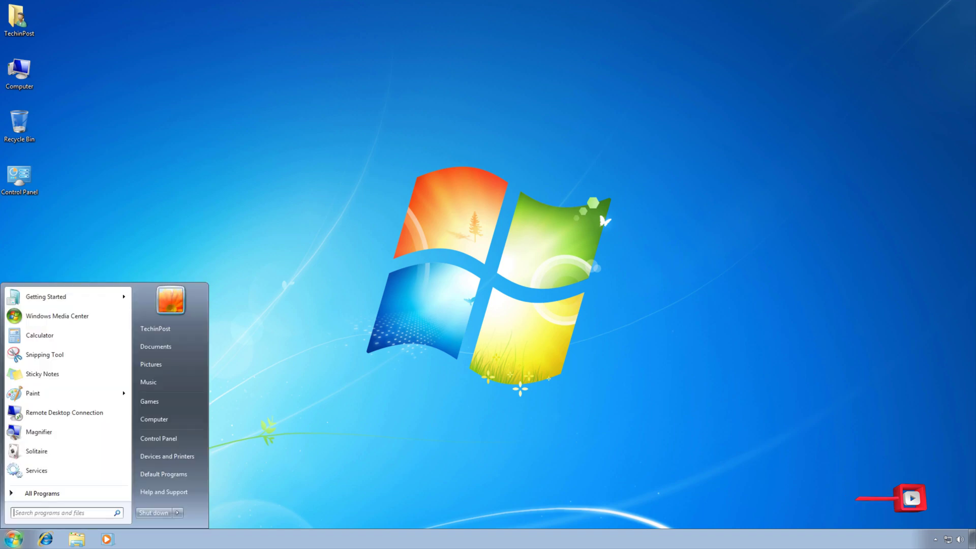
type("rum")
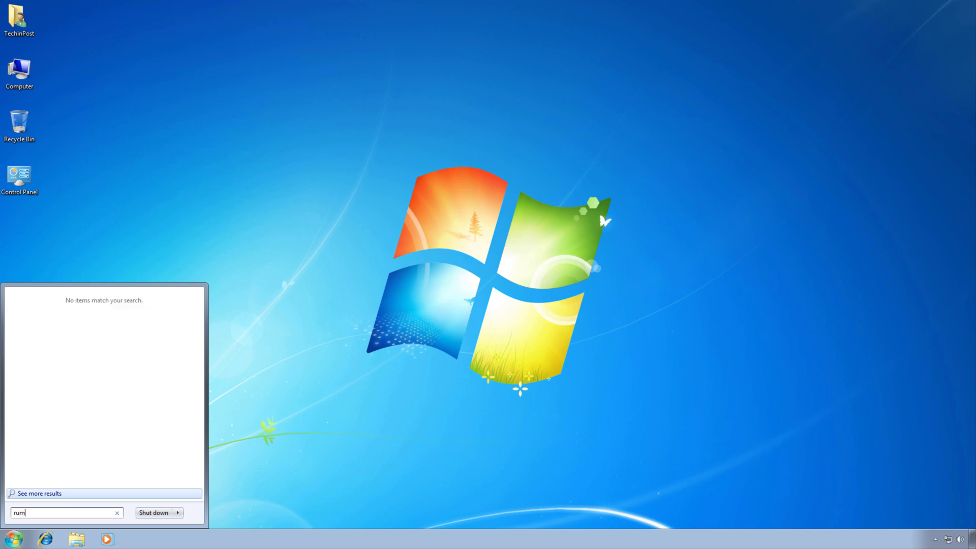
key("Return")
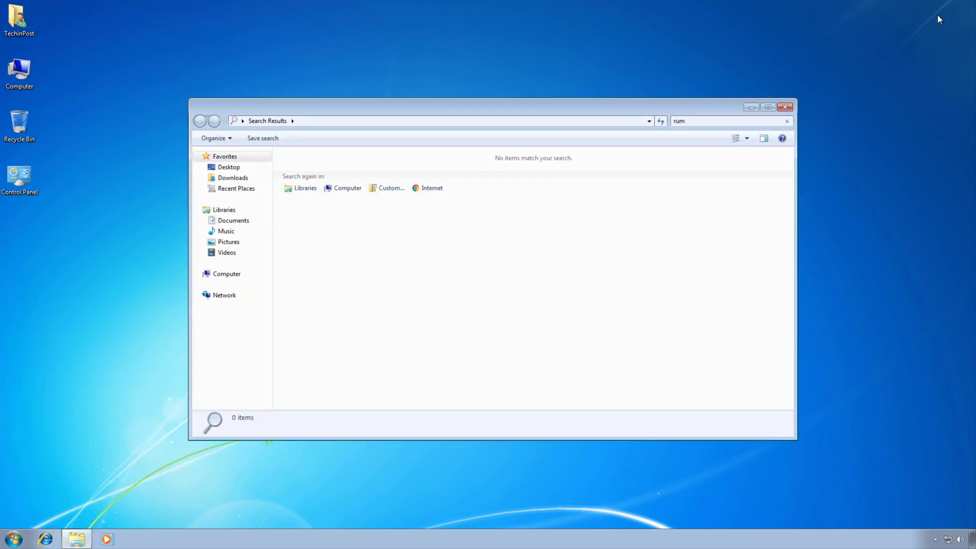
left_click(785, 107)
Open the Run dialog and launch System Configuration with msconfig.
key("super")
type("run")
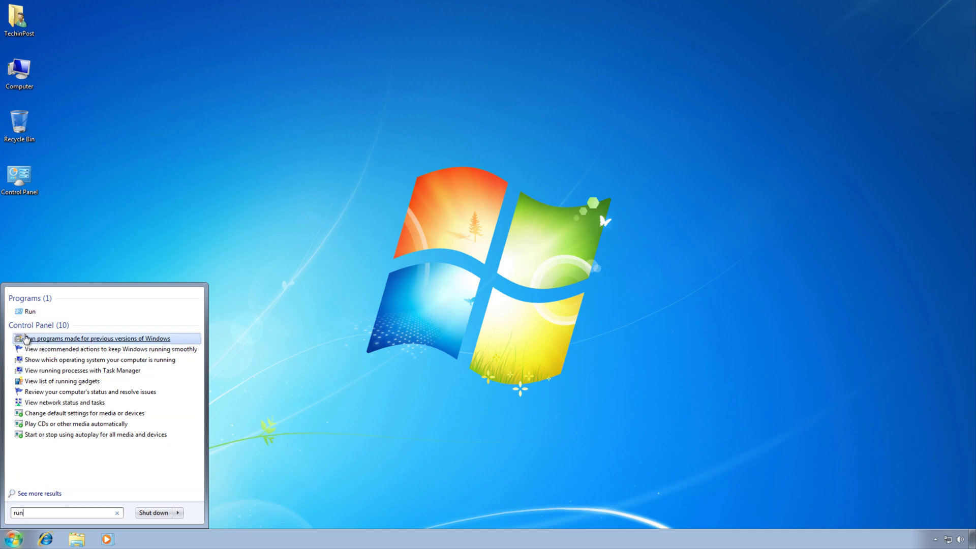
left_click(29, 311)
type("msc")
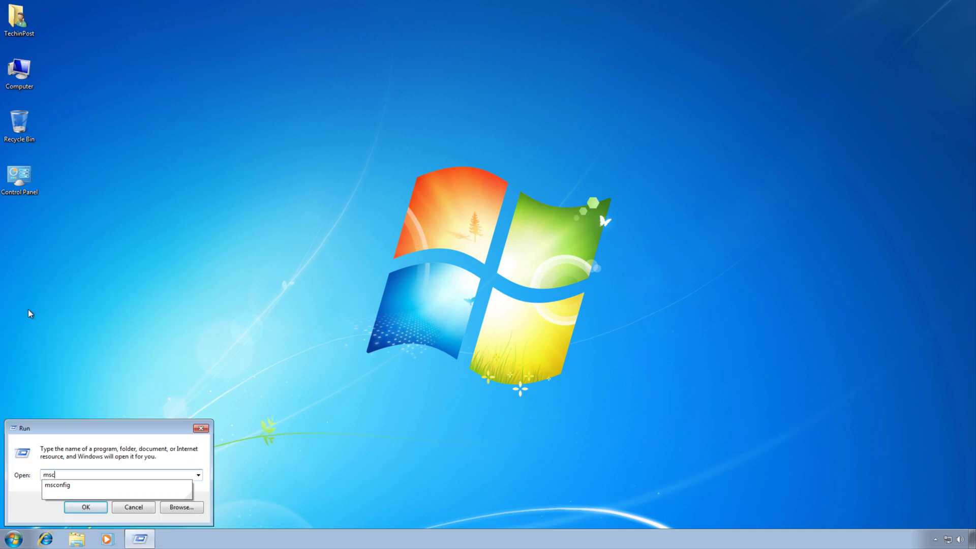
key("Down")
key("Return")
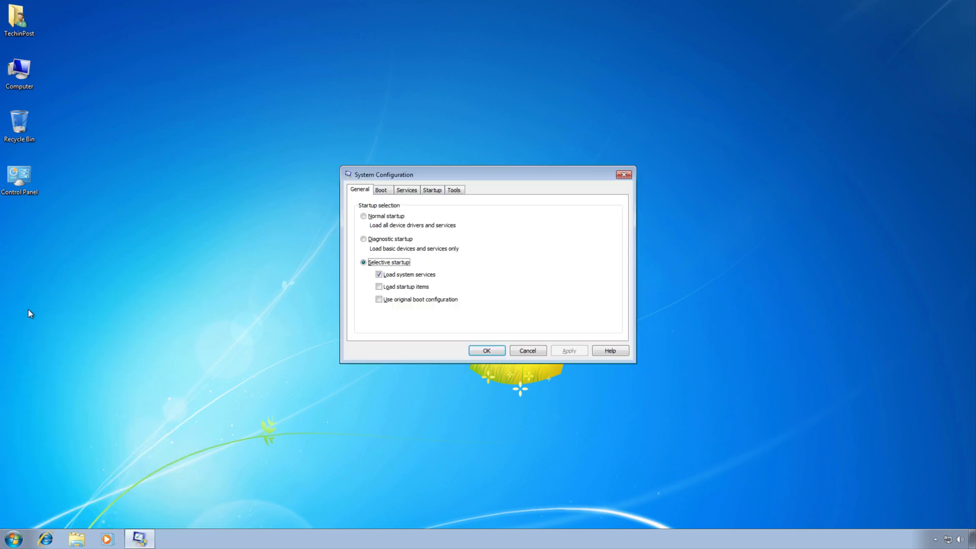
Set the startup selection to Normal startup, apply it, and exit System Configuration without restarting.
left_click(364, 216)
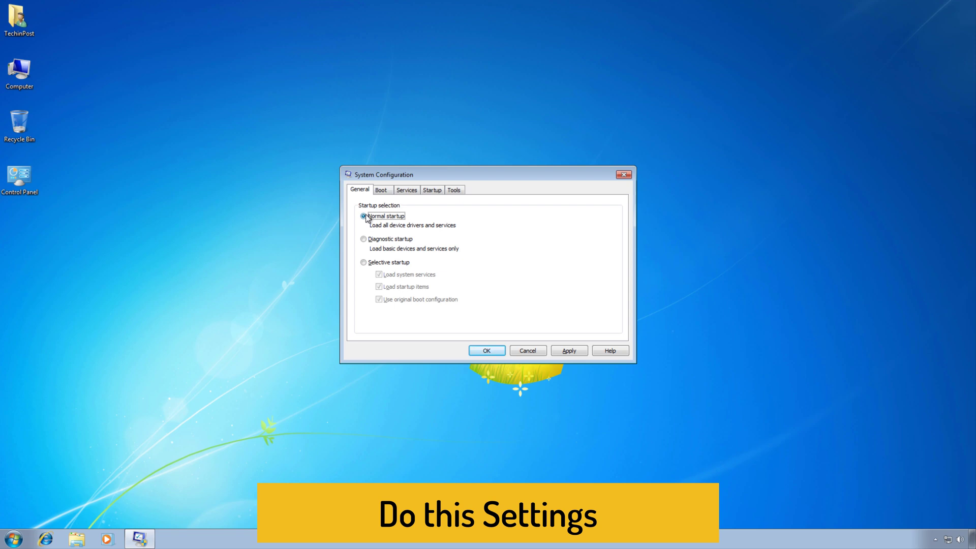
left_click(565, 350)
left_click(497, 352)
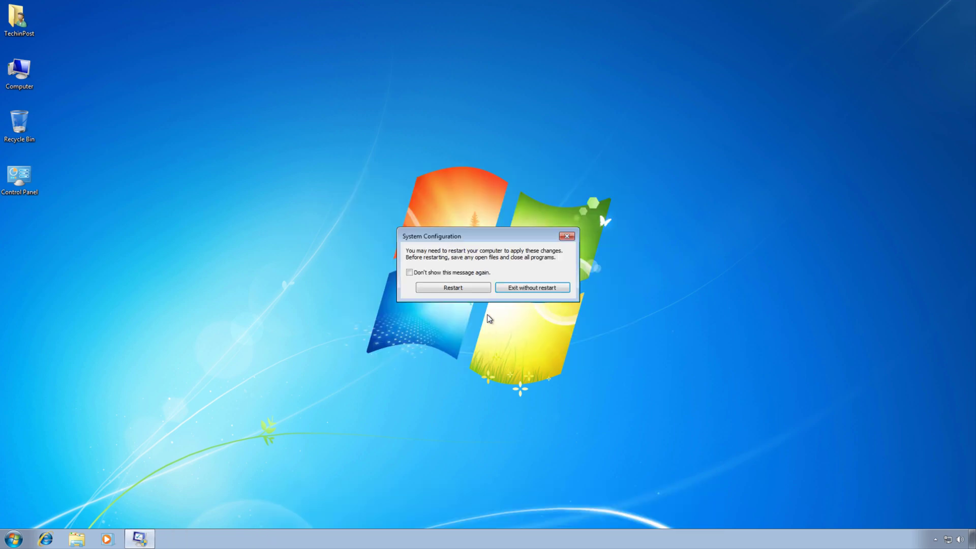
left_click(522, 286)
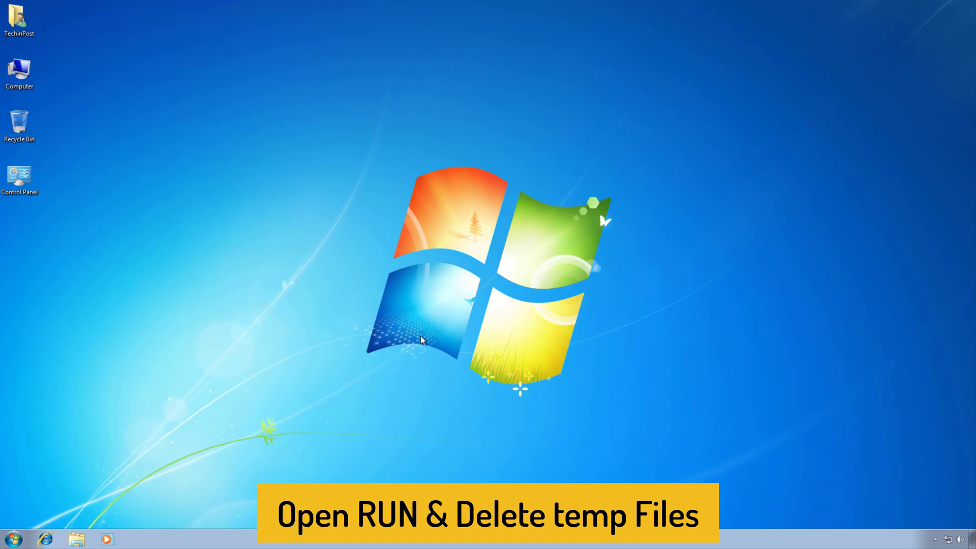
Search for Run and open the Run dialog.
key("super")
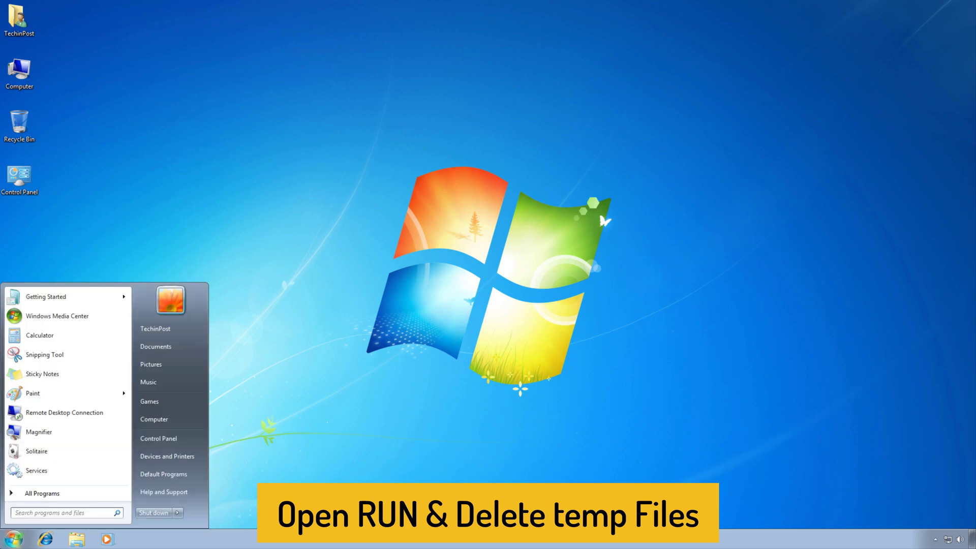
type("tim")
key("BackSpace")
key("BackSpace")
key("BackSpace")
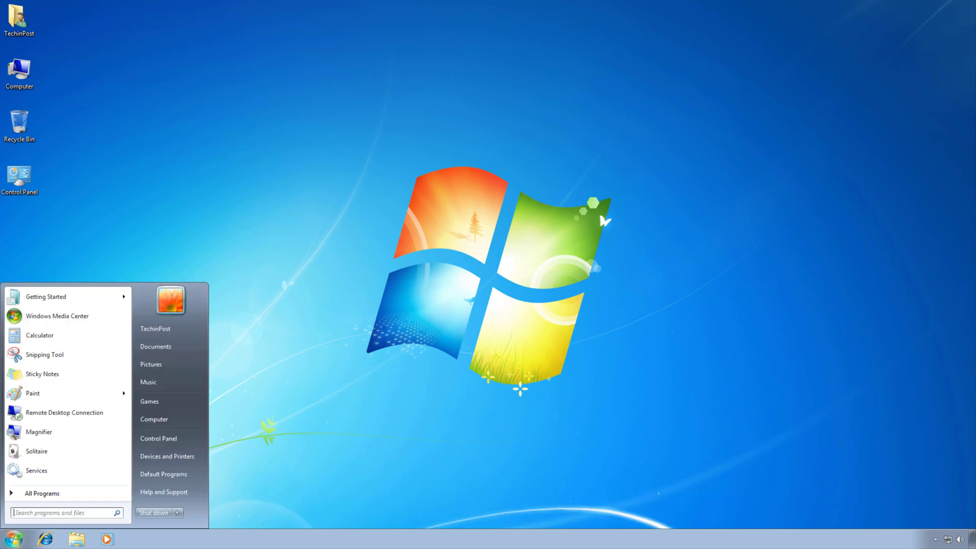
type("run")
key("Return")
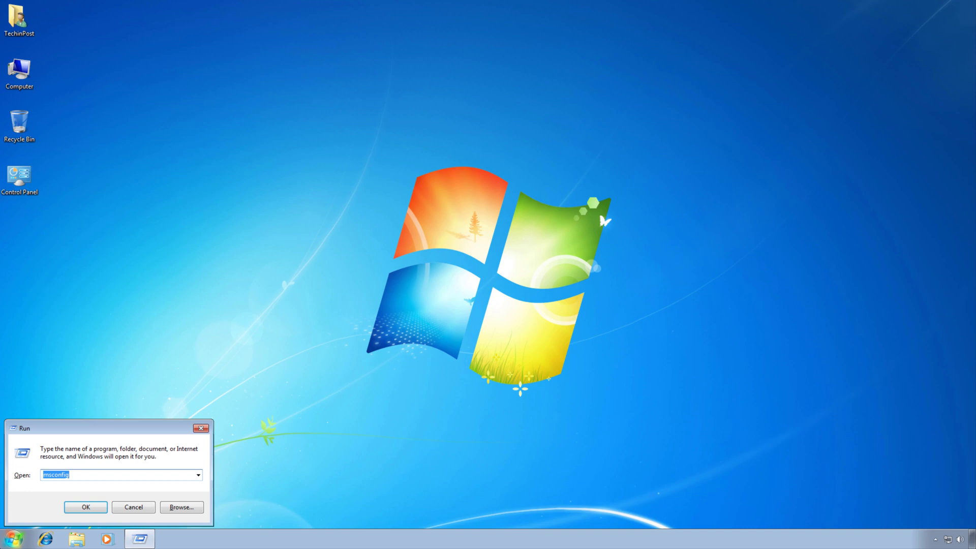
Open the temporary files folder by running %temp%.
type("&")
key("BackSpace")
type("&temp&")
key("BackSpace")
key("BackSpace")
key("BackSpace")
key("BackSpace")
key("BackSpace")
key("BackSpace")
type("%tem")
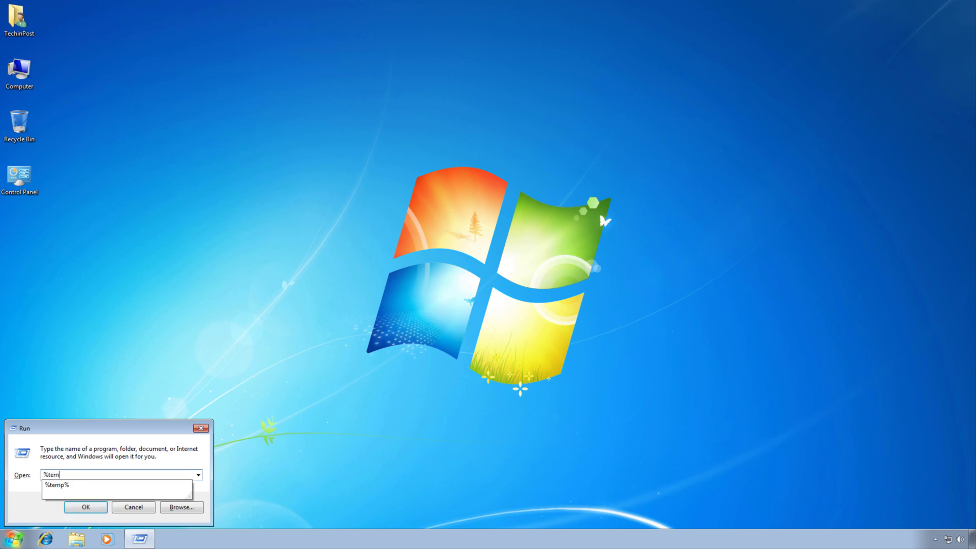
key("Down")
key("Return")
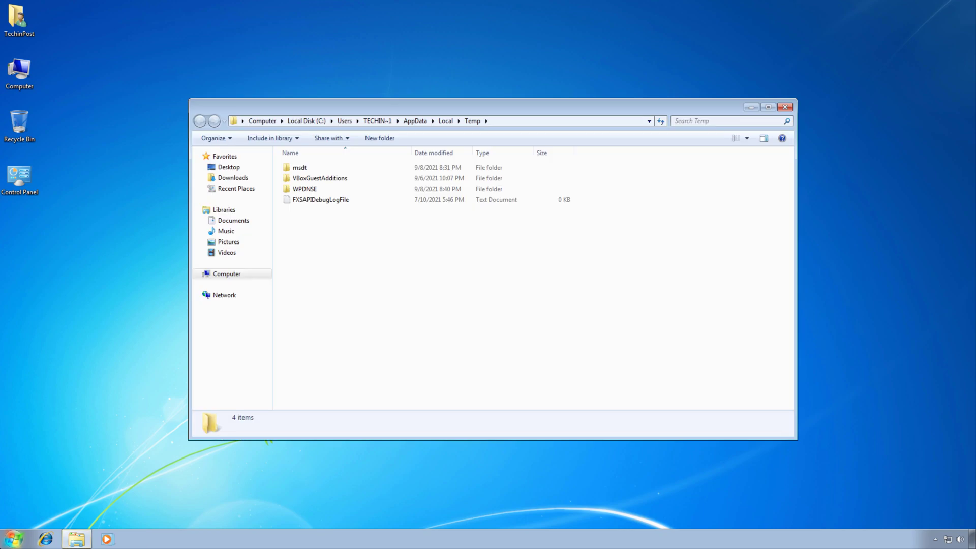
Select all items in the Temp folder, move them to the Recycle Bin, and close the folder window.
key("ctrl+a")
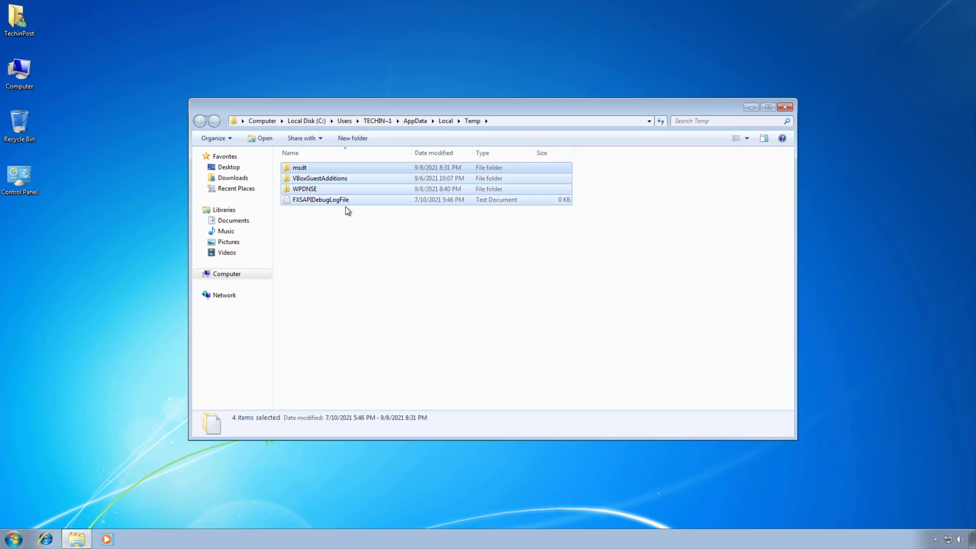
key("Delete")
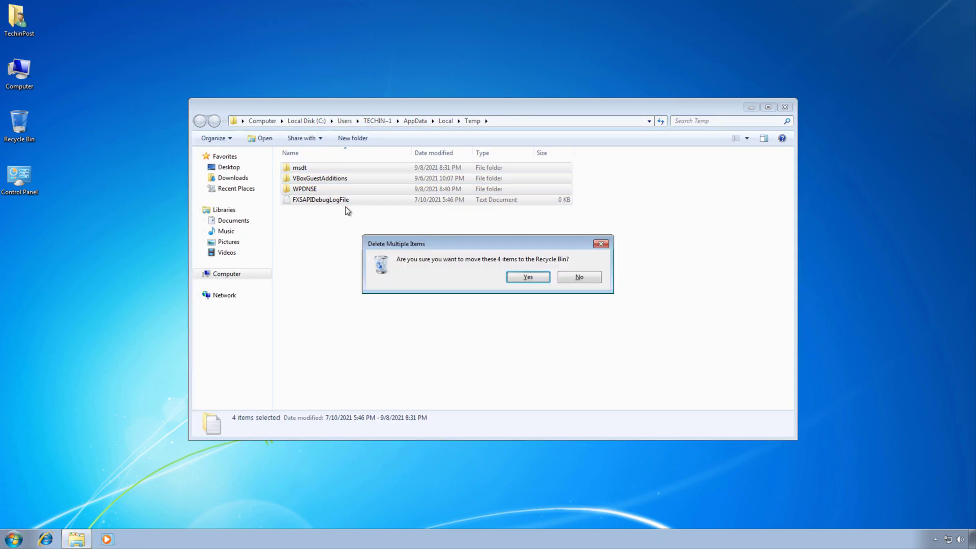
left_click(528, 277)
left_click(534, 306)
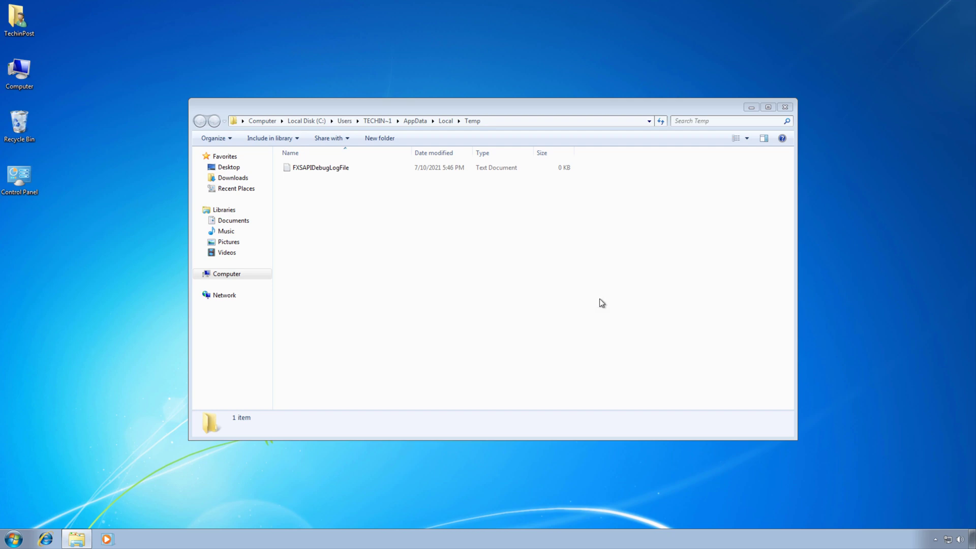
left_click(789, 106)
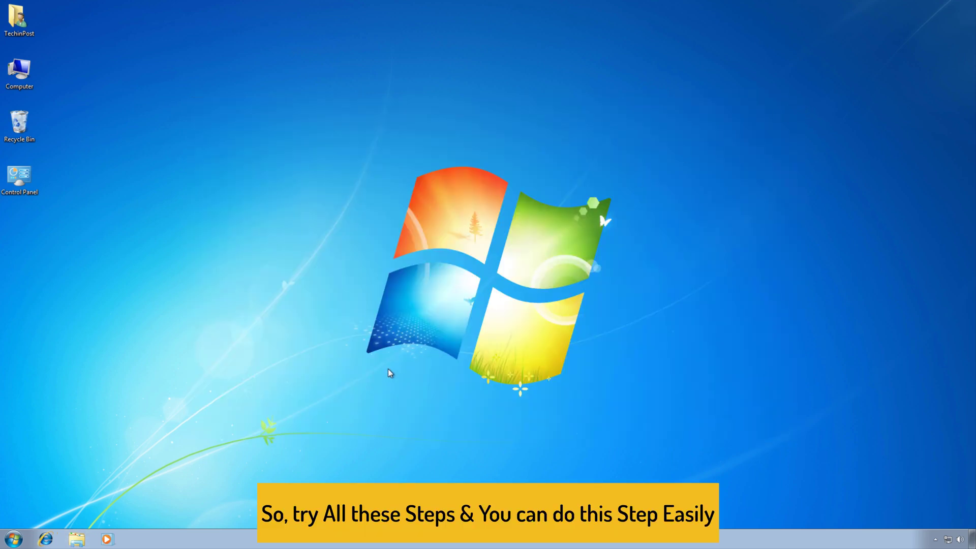